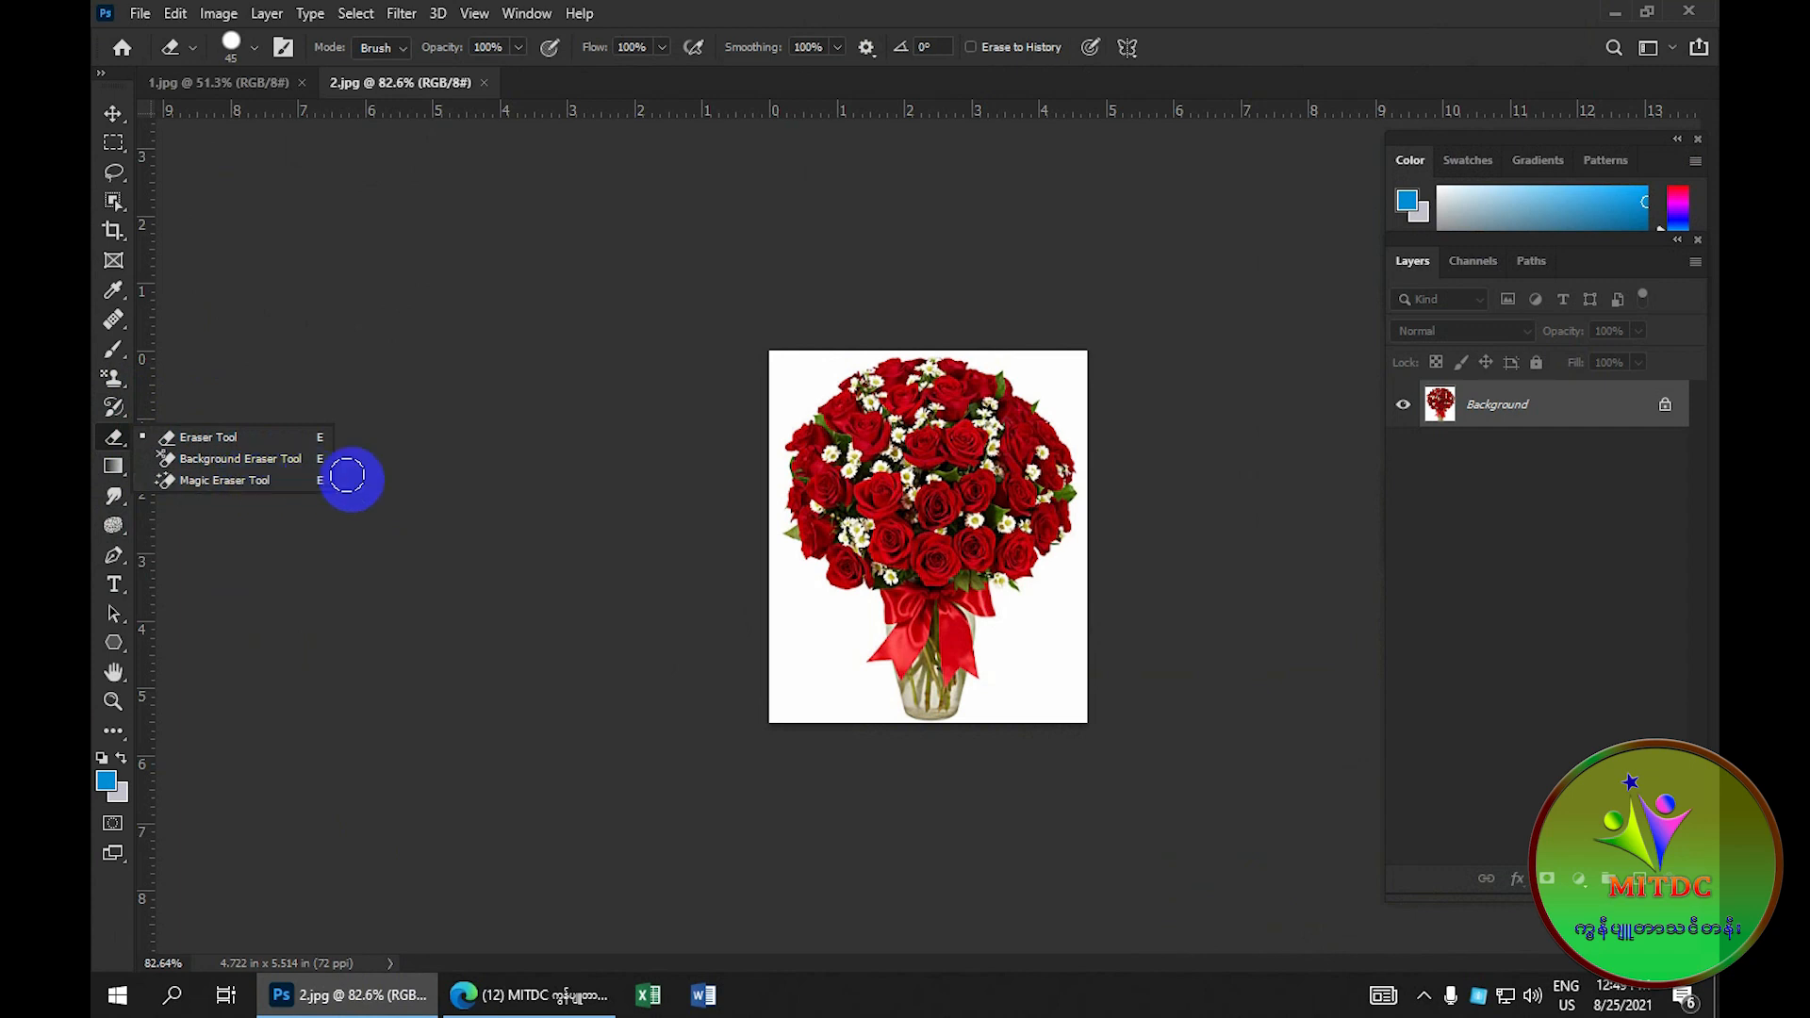
# Step: Try erasing a spot in the middle of the rose bouquet with the Eraser tool and undo it
pyautogui.click(1063, 477)
pyautogui.click(971, 479)
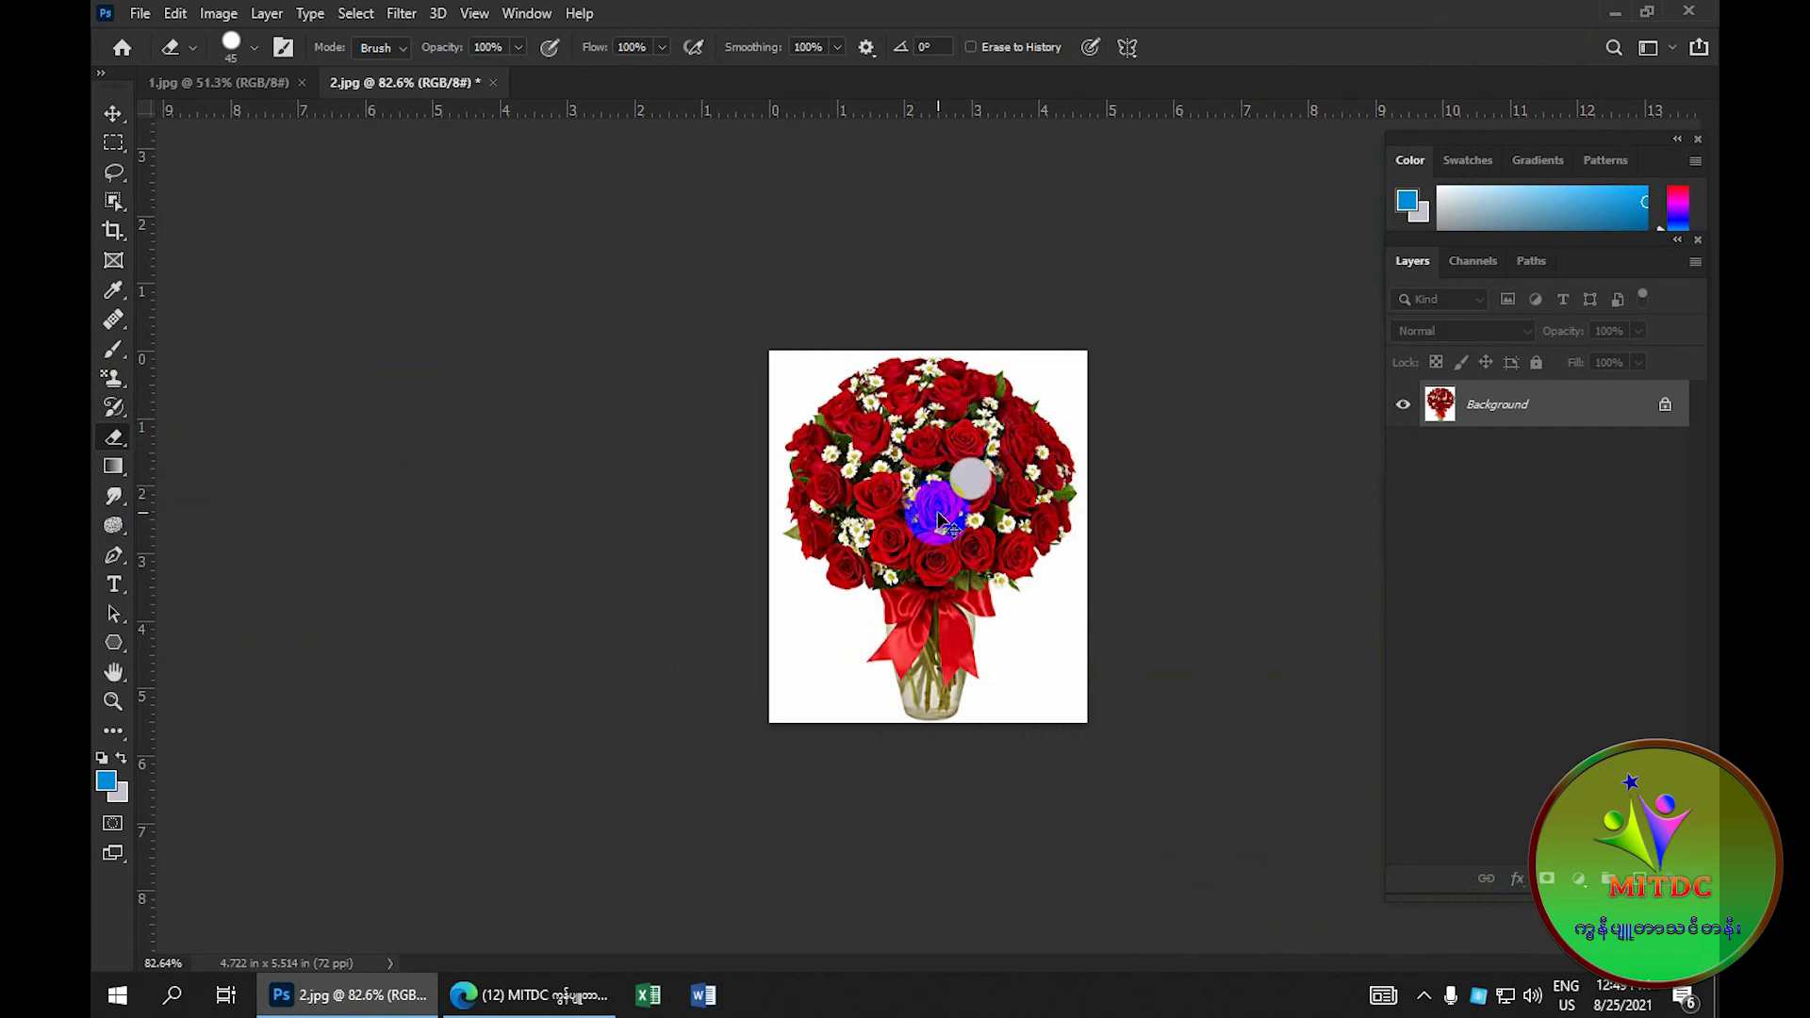
pyautogui.hotkey('ctrl', 'z')
# Step: Paint over the bouquet with the Art History Brush in Normal mode, with the tolerance set to 20%
pyautogui.click(113, 408)
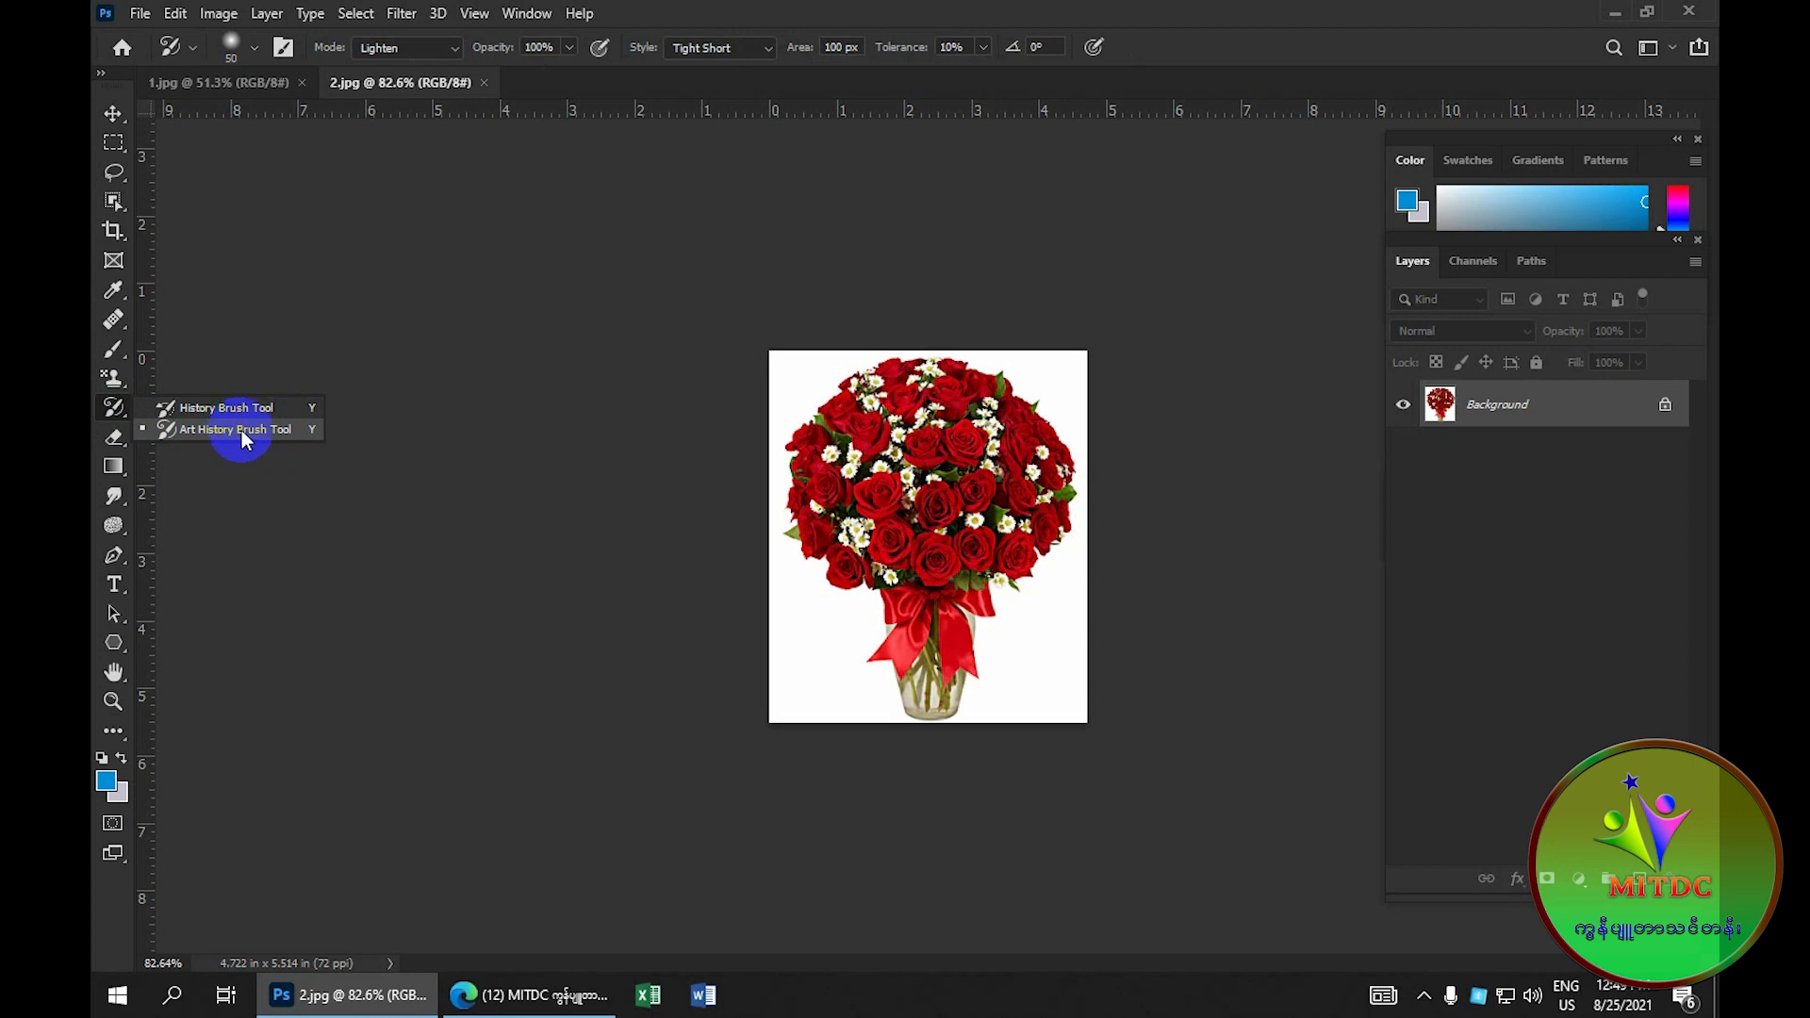
pyautogui.click(291, 426)
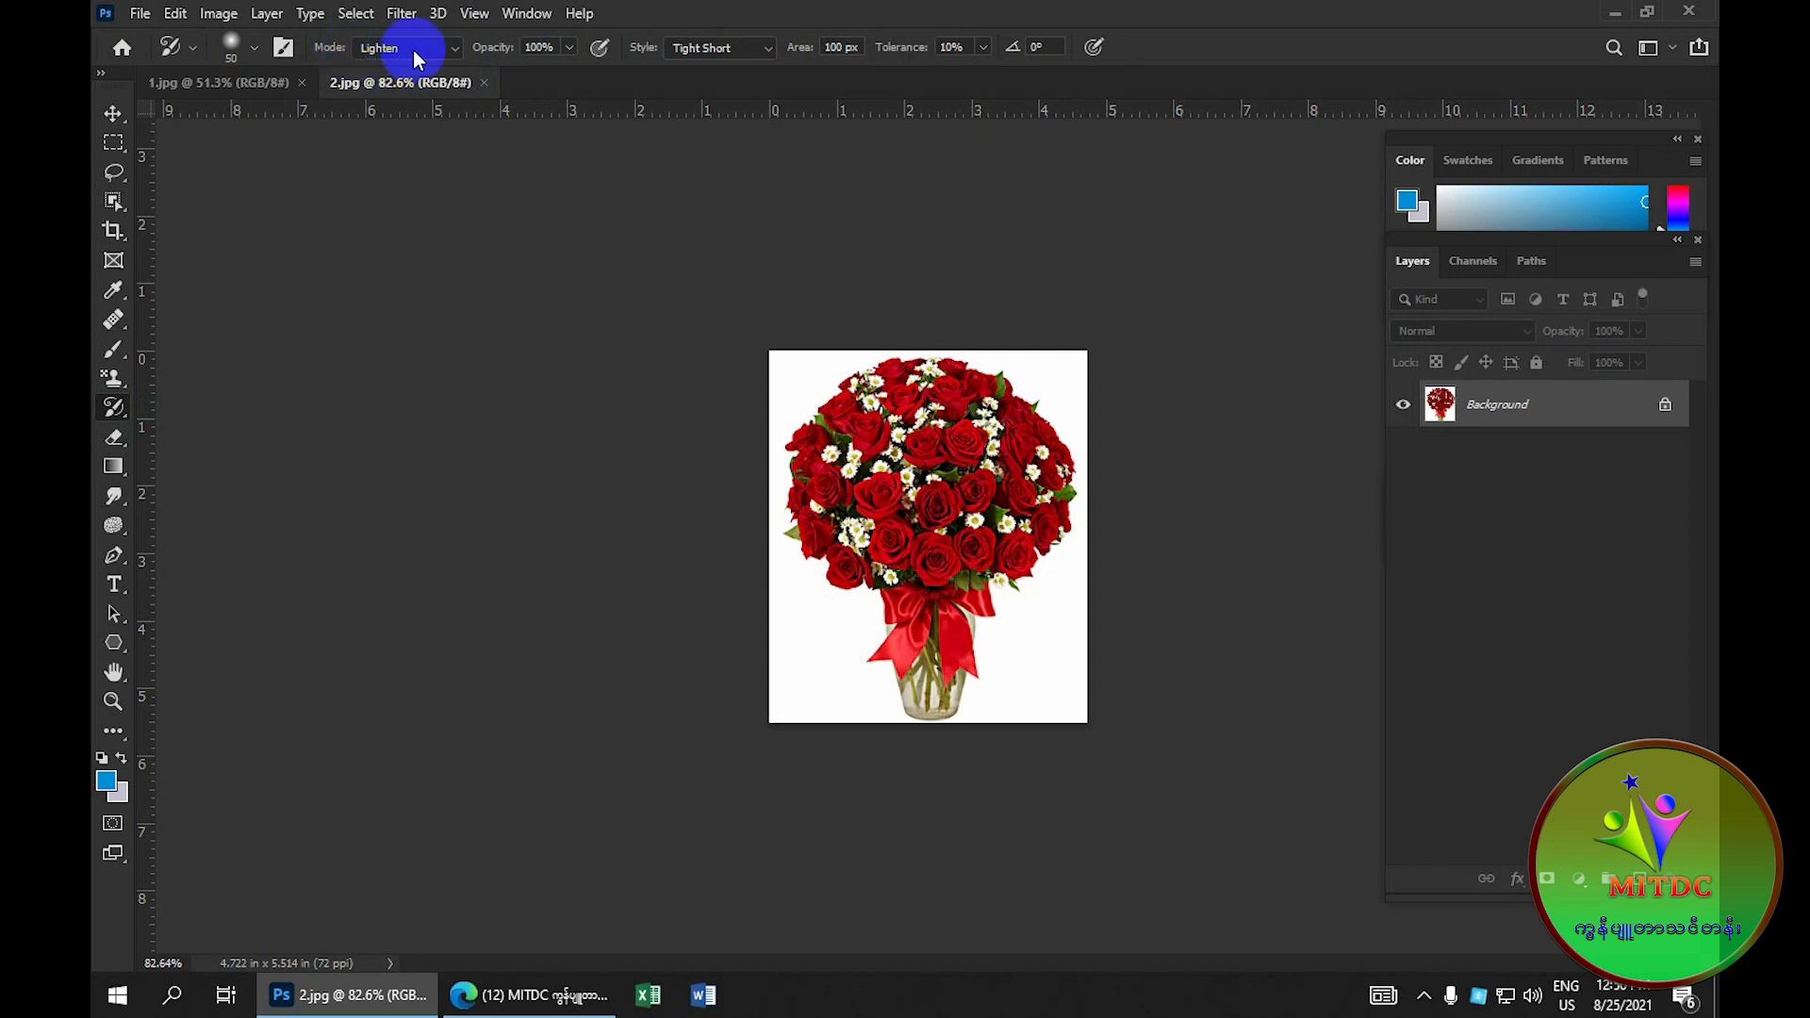
pyautogui.click(454, 53)
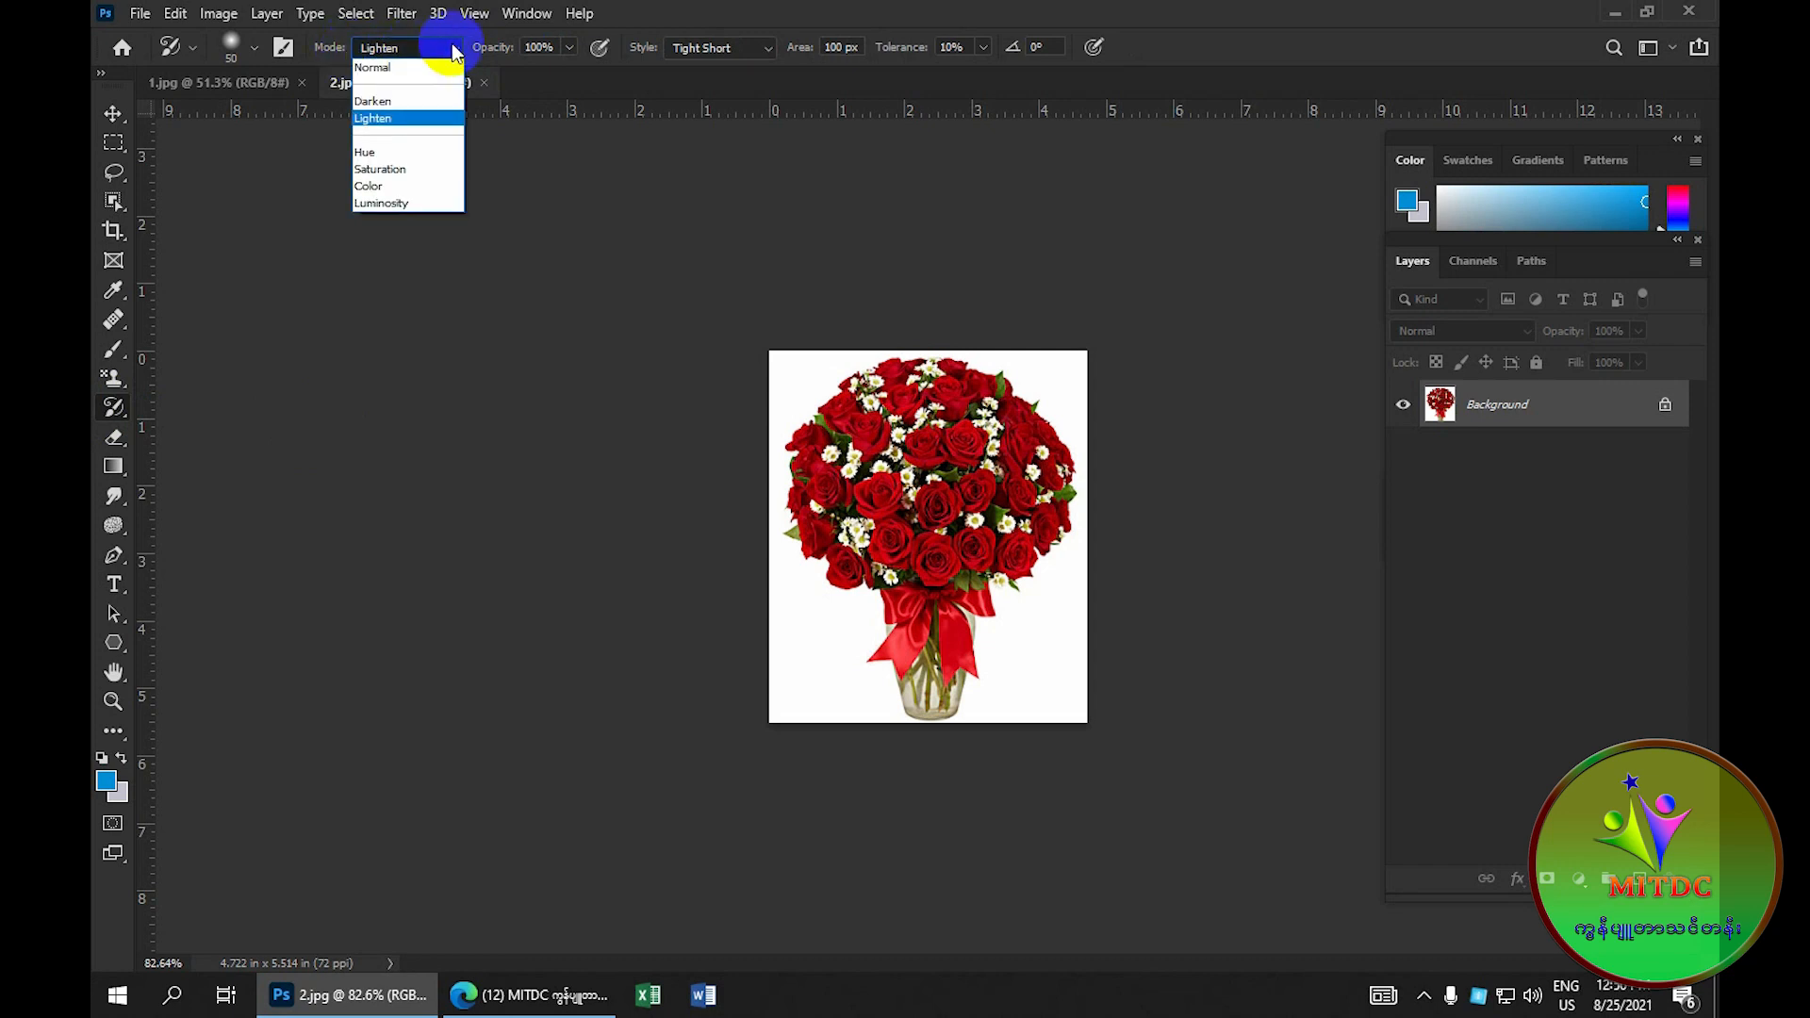
pyautogui.click(411, 67)
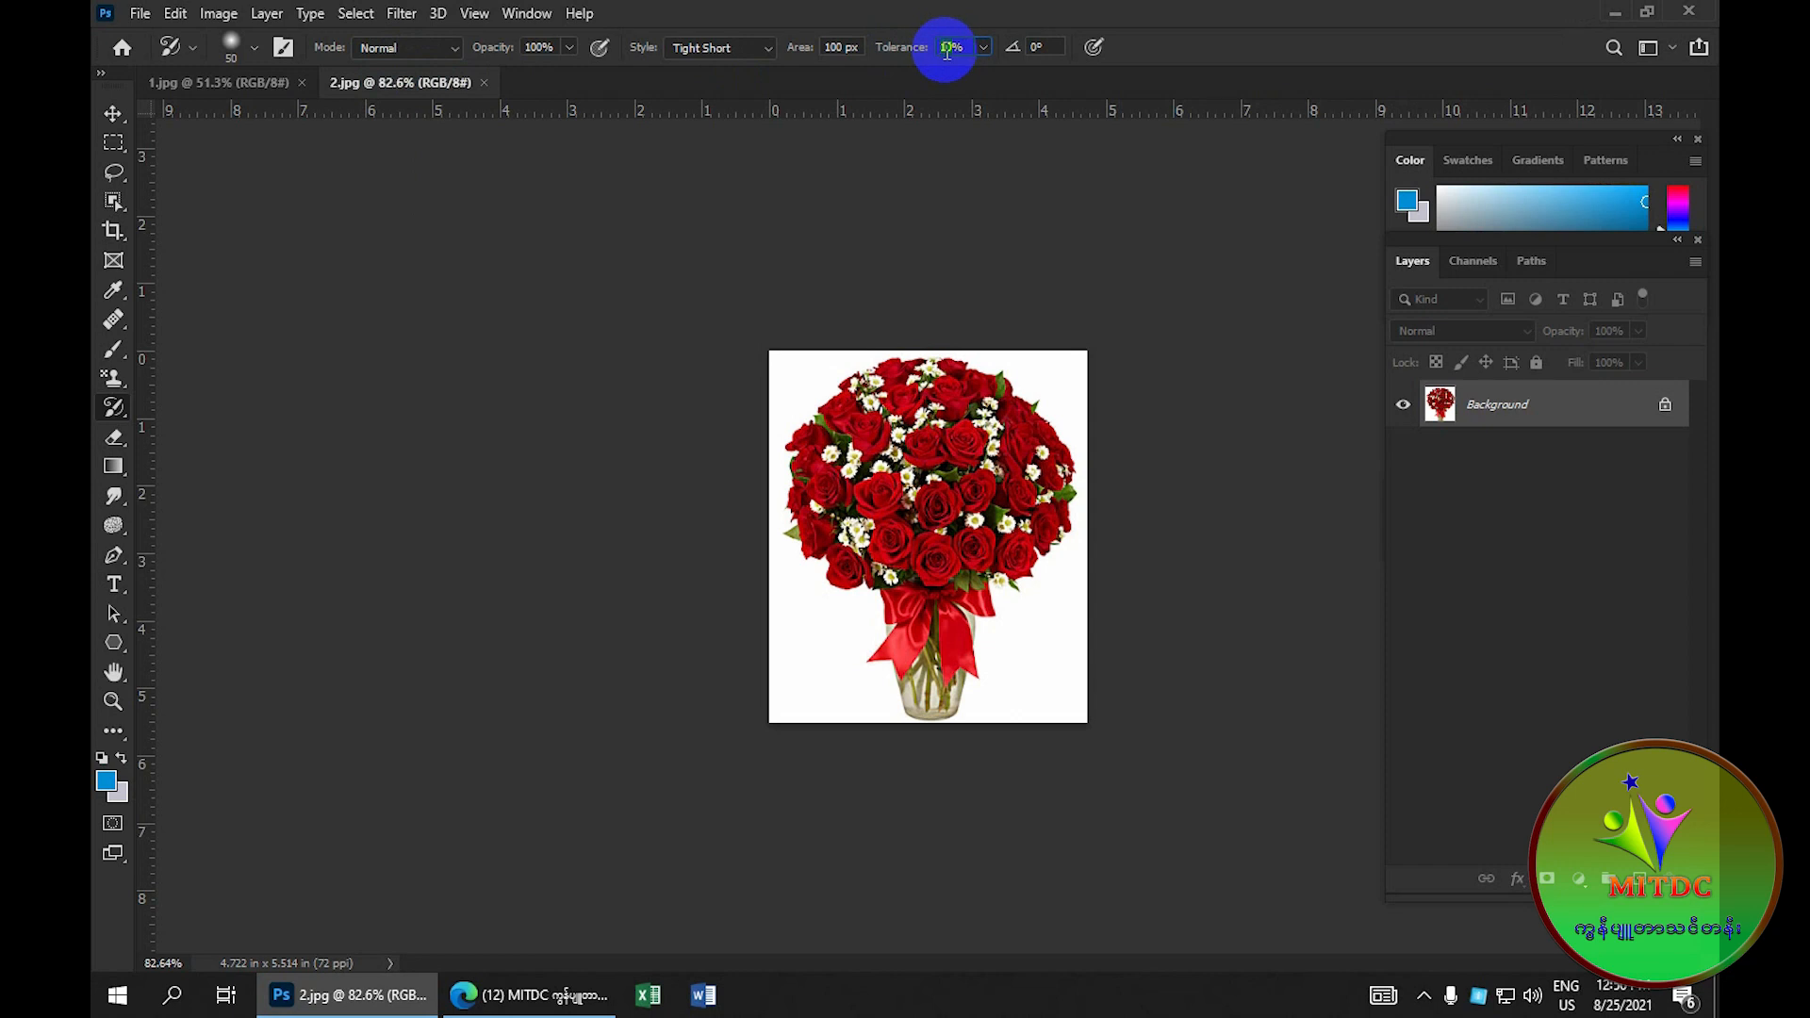
pyautogui.scroll(-1, 897, 307)
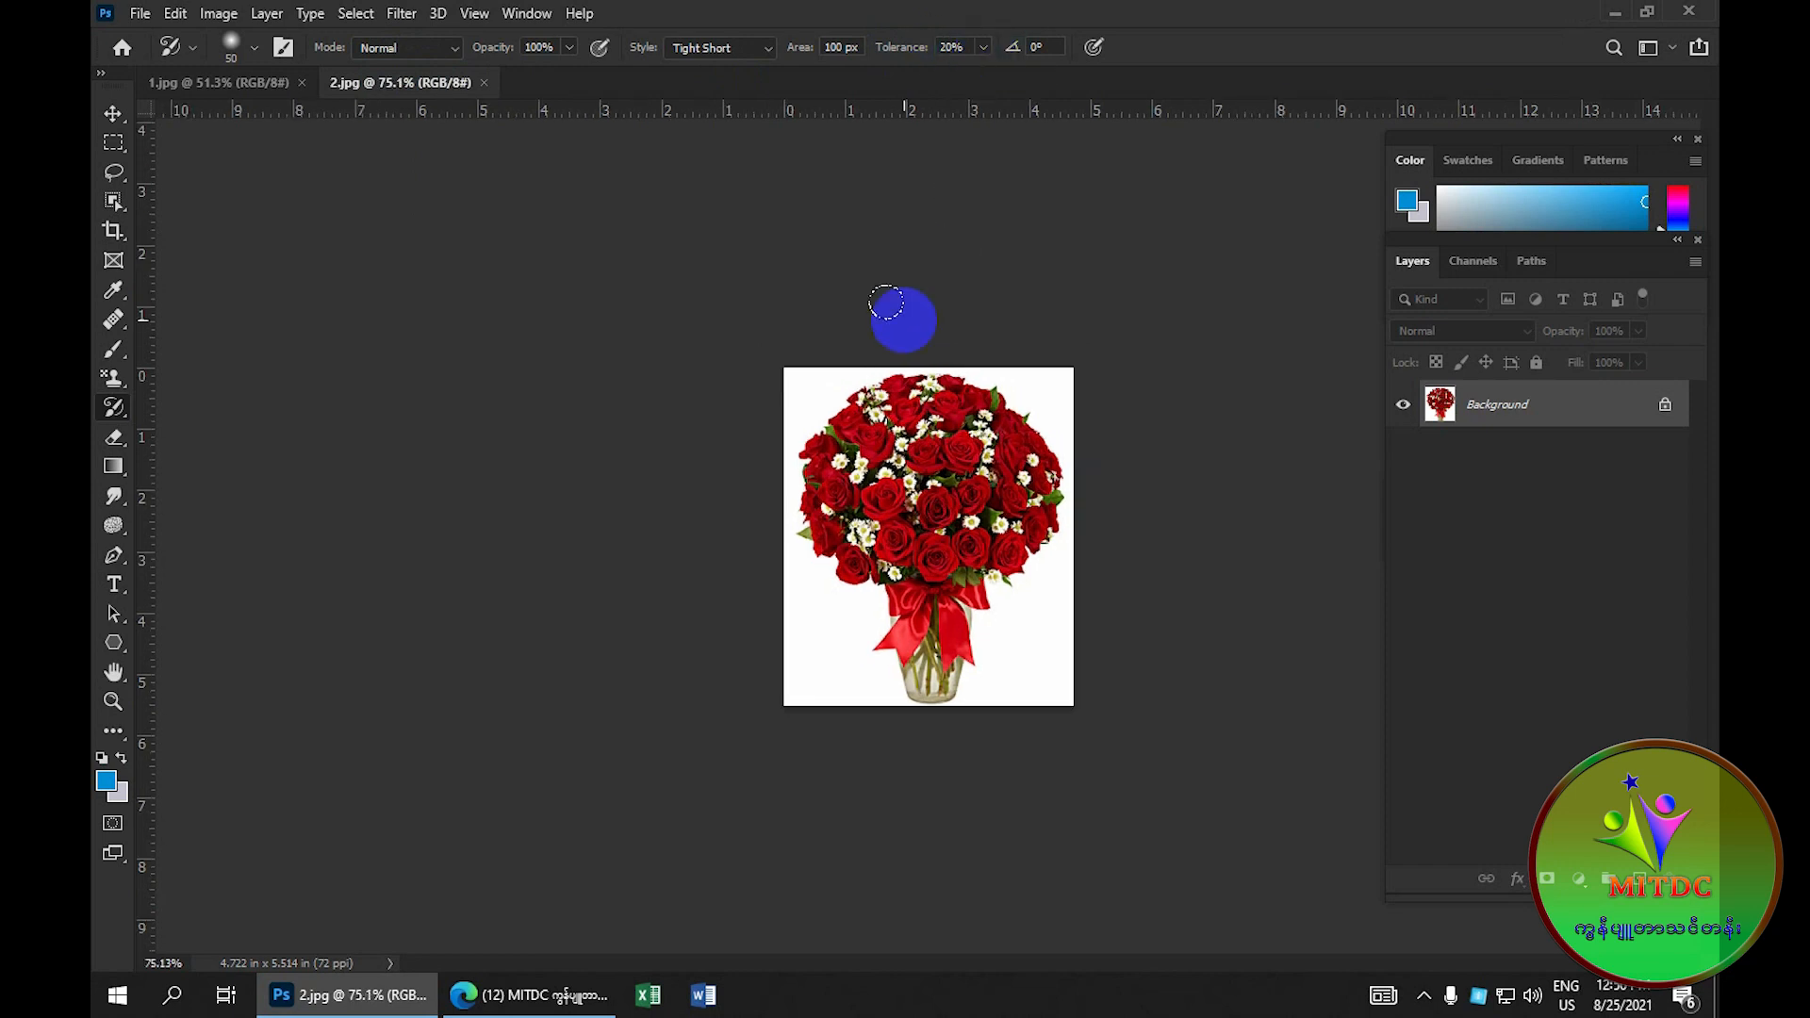
pyautogui.scroll(3, 905, 392)
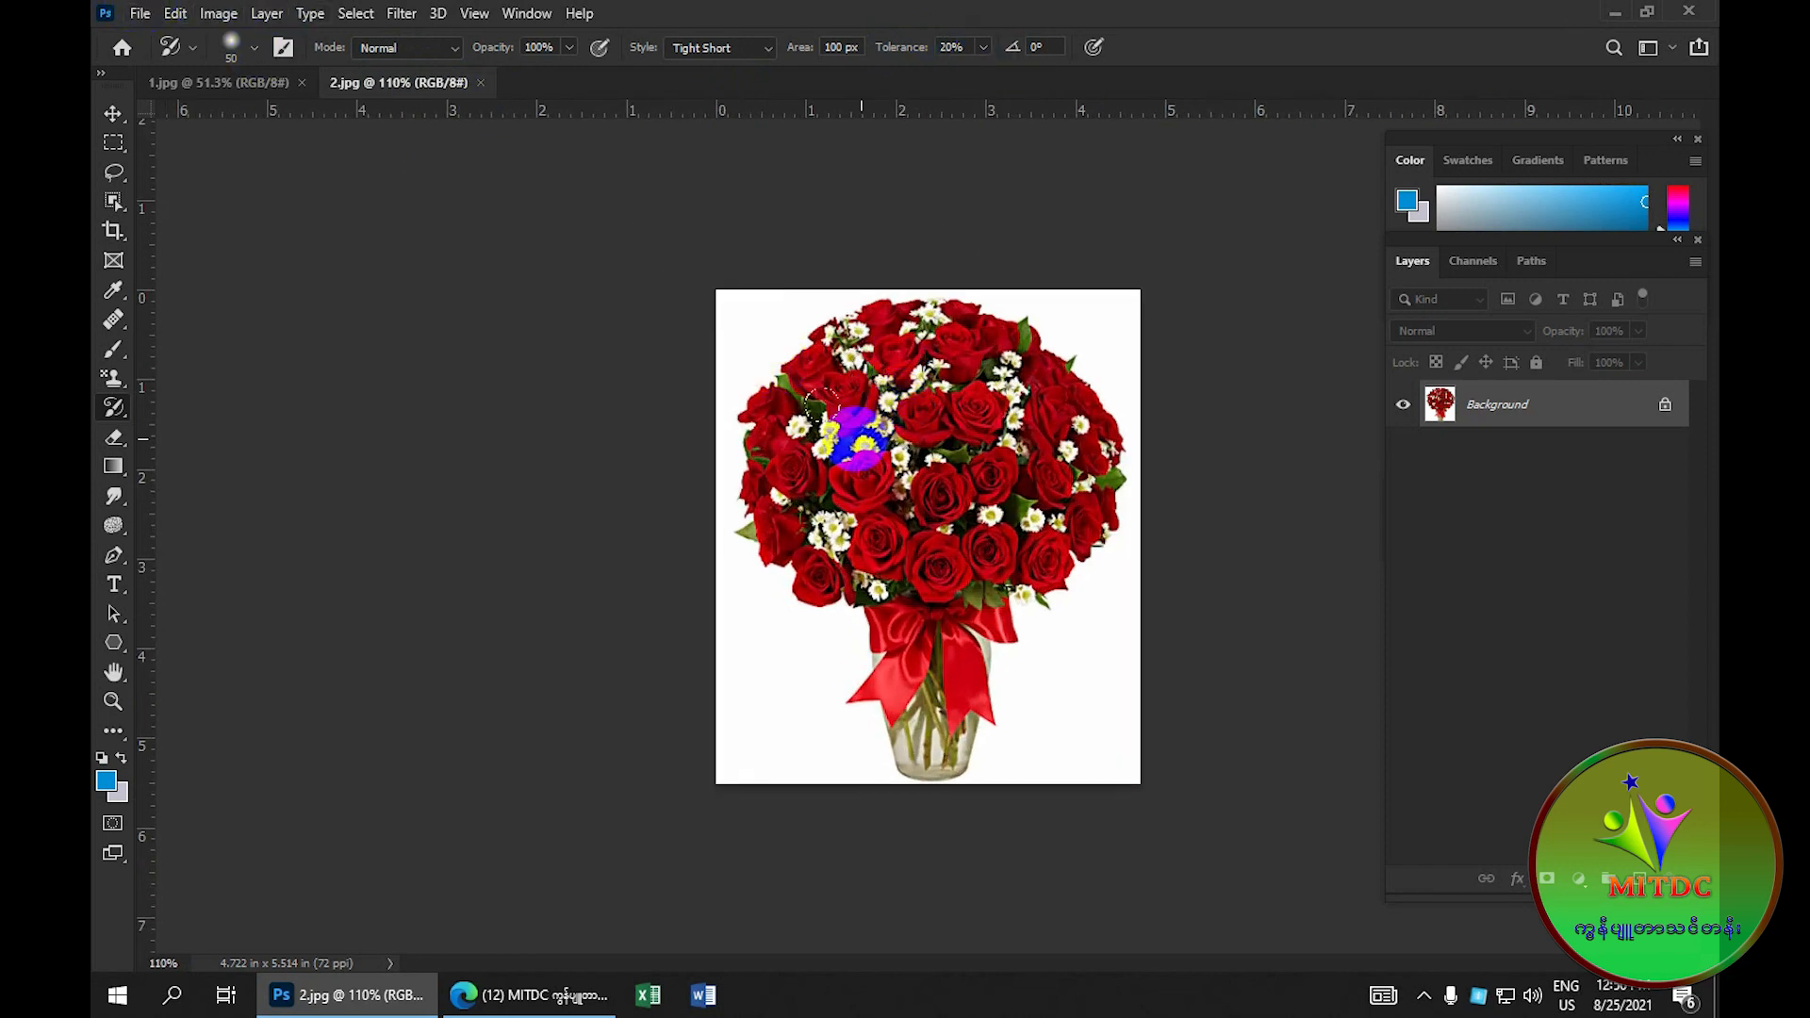
pyautogui.moveTo(817, 413)
pyautogui.mouseDown()
pyautogui.moveTo(820, 372)
pyautogui.moveTo(867, 459)
pyautogui.moveTo(904, 373)
pyautogui.moveTo(936, 418)
pyautogui.moveTo(902, 319)
pyautogui.moveTo(1042, 459)
pyautogui.moveTo(1046, 510)
pyautogui.moveTo(946, 555)
pyautogui.moveTo(910, 722)
pyautogui.moveTo(916, 618)
pyautogui.moveTo(772, 517)
pyautogui.moveTo(824, 545)
pyautogui.moveTo(790, 509)
pyautogui.moveTo(863, 483)
pyautogui.moveTo(758, 334)
pyautogui.moveTo(724, 508)
pyautogui.mouseUp()
pyautogui.moveTo(860, 417); pyautogui.dragTo(853, 422)
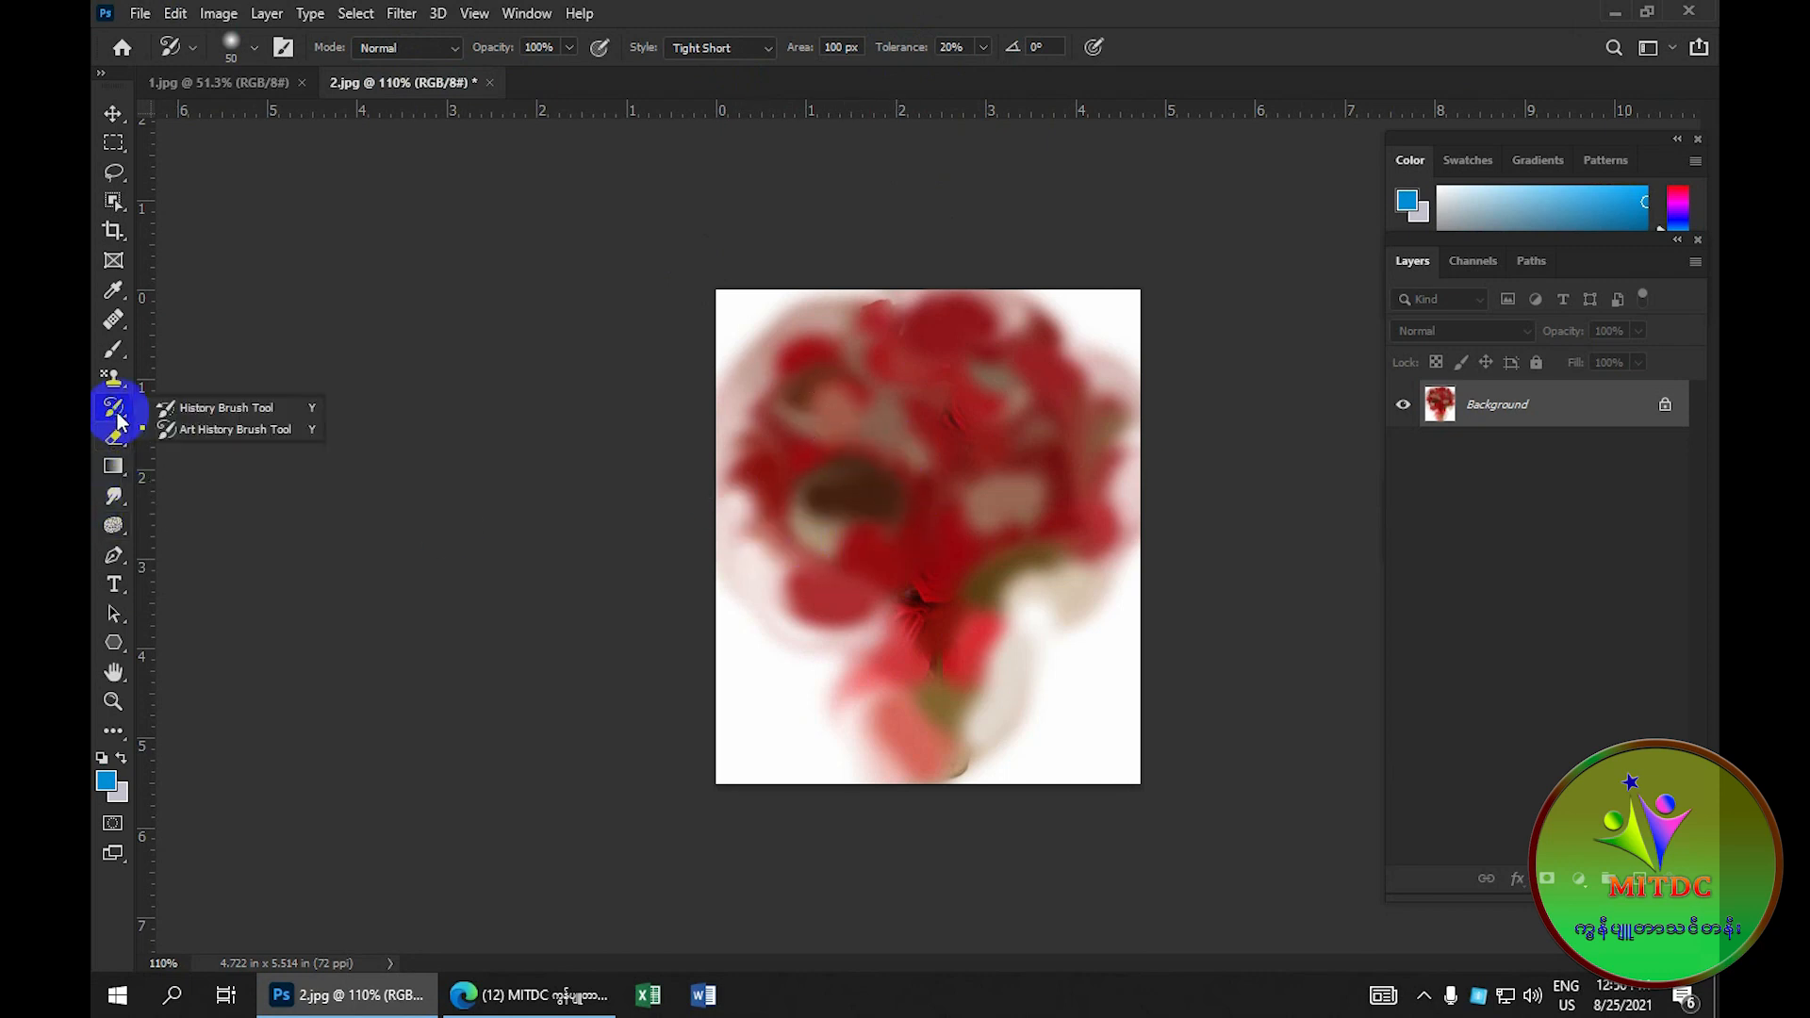
# Step: Restore the smeared bouquet, ribbon and vase by painting over them with the History Brush
pyautogui.click(226, 408)
pyautogui.moveTo(870, 426)
pyautogui.mouseDown()
pyautogui.moveTo(905, 513)
pyautogui.moveTo(804, 364)
pyautogui.moveTo(889, 416)
pyautogui.moveTo(910, 596)
pyautogui.moveTo(824, 468)
pyautogui.moveTo(711, 376)
pyautogui.moveTo(808, 607)
pyautogui.moveTo(943, 816)
pyautogui.moveTo(978, 465)
pyautogui.moveTo(962, 569)
pyautogui.moveTo(1119, 332)
pyautogui.moveTo(962, 542)
pyautogui.moveTo(1005, 372)
pyautogui.moveTo(910, 541)
pyautogui.moveTo(995, 361)
pyautogui.moveTo(956, 285)
pyautogui.moveTo(1011, 247)
pyautogui.moveTo(694, 348)
pyautogui.moveTo(797, 611)
pyautogui.moveTo(934, 770)
pyautogui.moveTo(1048, 358)
pyautogui.moveTo(1010, 270)
pyautogui.moveTo(841, 262)
pyautogui.moveTo(899, 489)
pyautogui.moveTo(862, 304)
pyautogui.moveTo(825, 449)
pyautogui.moveTo(773, 510)
pyautogui.moveTo(736, 426)
pyautogui.moveTo(787, 625)
pyautogui.moveTo(922, 531)
pyautogui.moveTo(977, 566)
pyautogui.moveTo(1041, 426)
pyautogui.moveTo(1016, 328)
pyautogui.moveTo(1049, 257)
pyautogui.moveTo(914, 339)
pyautogui.moveTo(1096, 400)
pyautogui.moveTo(1019, 344)
pyautogui.mouseUp()
# Step: Paint over the bouquet with the Art History Brush in Lighten mode, using the Tight Medium style and 10% tolerance
pyautogui.moveTo(886, 236)
pyautogui.mouseDown()
pyautogui.moveTo(1087, 395)
pyautogui.moveTo(941, 219)
pyautogui.moveTo(1034, 369)
pyautogui.moveTo(979, 220)
pyautogui.moveTo(686, 455)
pyautogui.moveTo(802, 519)
pyautogui.moveTo(905, 825)
pyautogui.moveTo(731, 291)
pyautogui.moveTo(688, 310)
pyautogui.moveTo(829, 620)
pyautogui.moveTo(948, 496)
pyautogui.moveTo(932, 714)
pyautogui.moveTo(1018, 486)
pyautogui.moveTo(991, 405)
pyautogui.moveTo(945, 667)
pyautogui.moveTo(936, 576)
pyautogui.moveTo(960, 512)
pyautogui.moveTo(1078, 368)
pyautogui.moveTo(1024, 385)
pyautogui.moveTo(896, 507)
pyautogui.moveTo(918, 296)
pyautogui.moveTo(966, 346)
pyautogui.moveTo(793, 415)
pyautogui.moveTo(948, 369)
pyautogui.moveTo(958, 439)
pyautogui.moveTo(923, 602)
pyautogui.moveTo(846, 643)
pyautogui.moveTo(1022, 356)
pyautogui.moveTo(983, 281)
pyautogui.moveTo(805, 429)
pyautogui.moveTo(816, 352)
pyautogui.moveTo(780, 435)
pyautogui.moveTo(816, 363)
pyautogui.moveTo(984, 779)
pyautogui.moveTo(116, 413)
pyautogui.moveTo(197, 443)
pyautogui.moveTo(256, 431)
pyautogui.mouseUp()
pyautogui.click(451, 47)
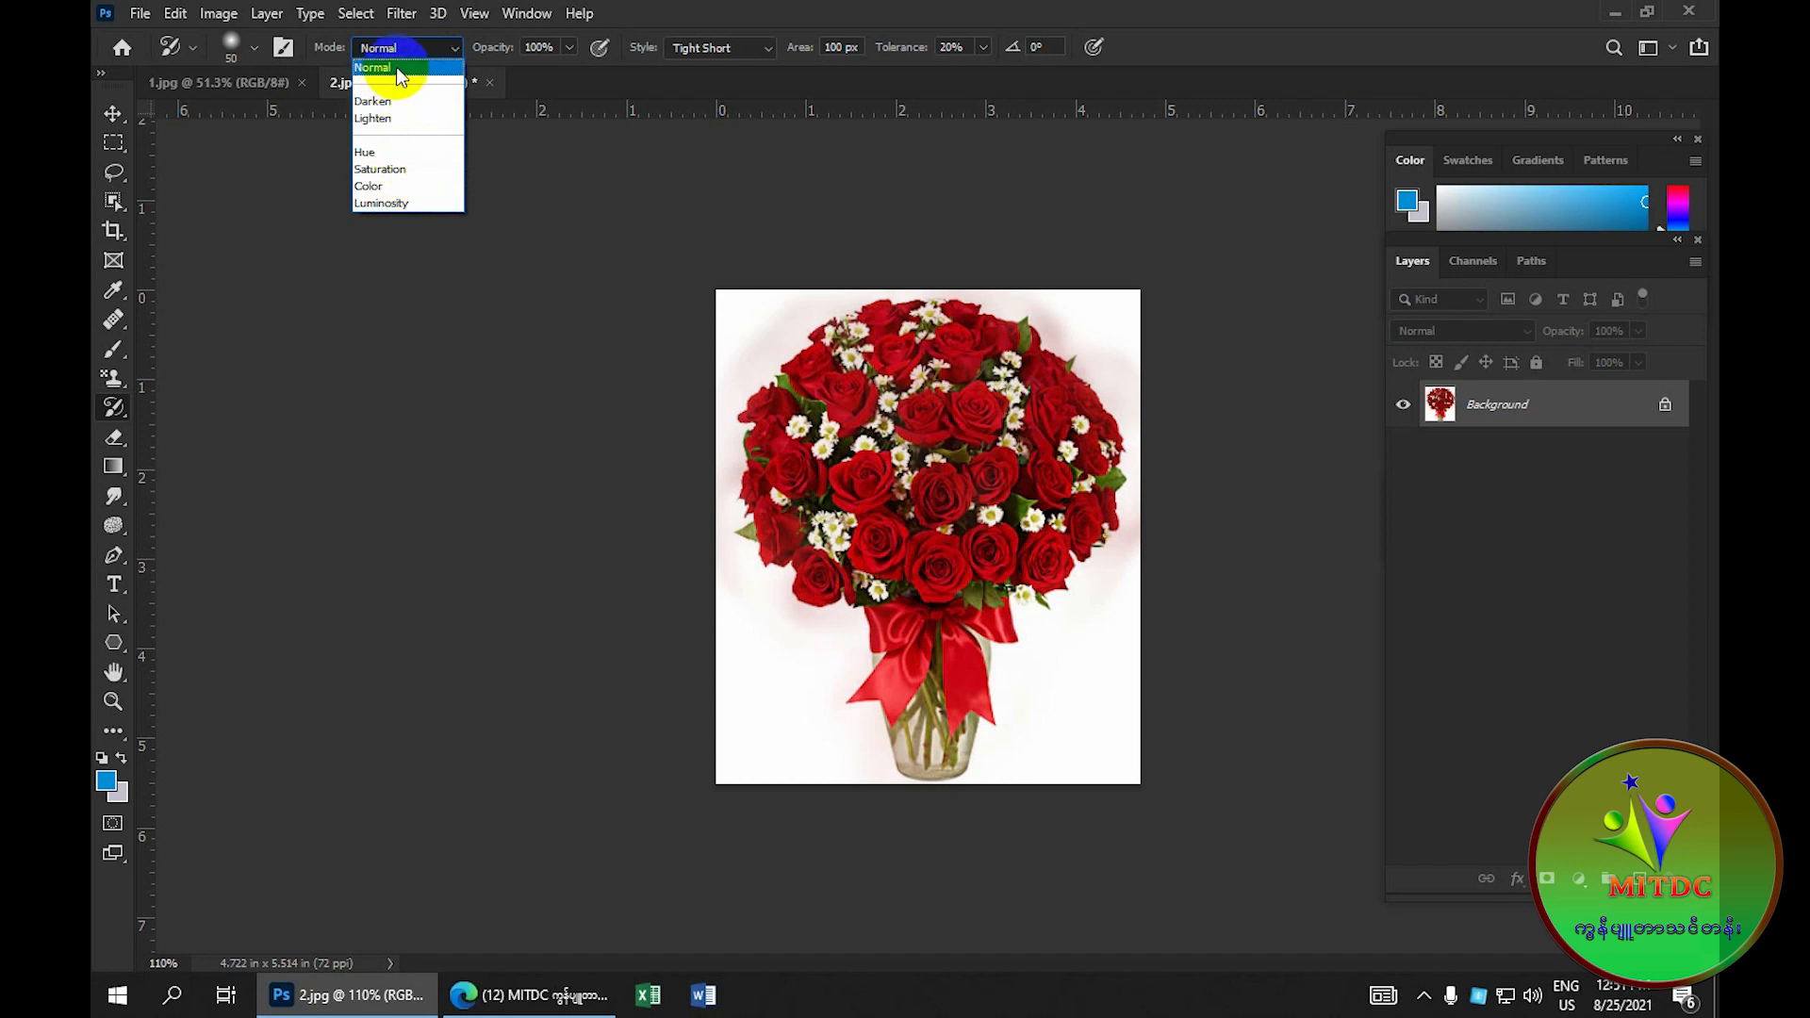
pyautogui.click(392, 120)
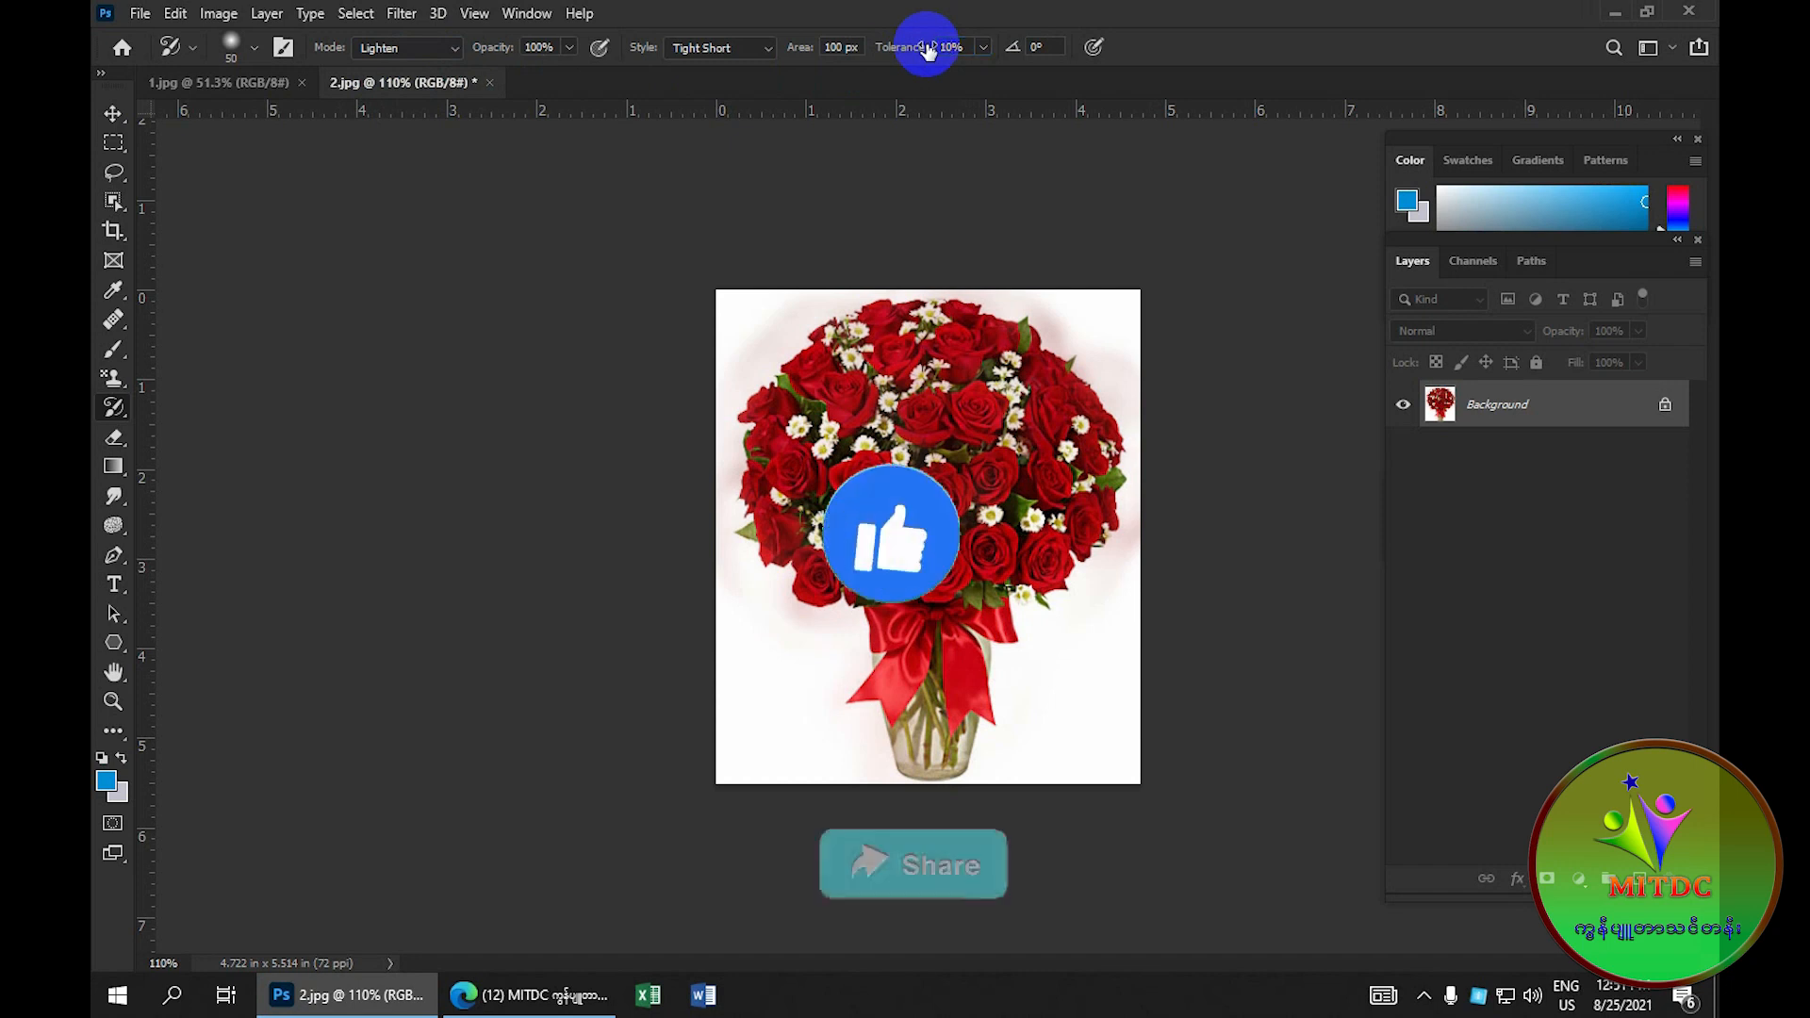
pyautogui.click(770, 48)
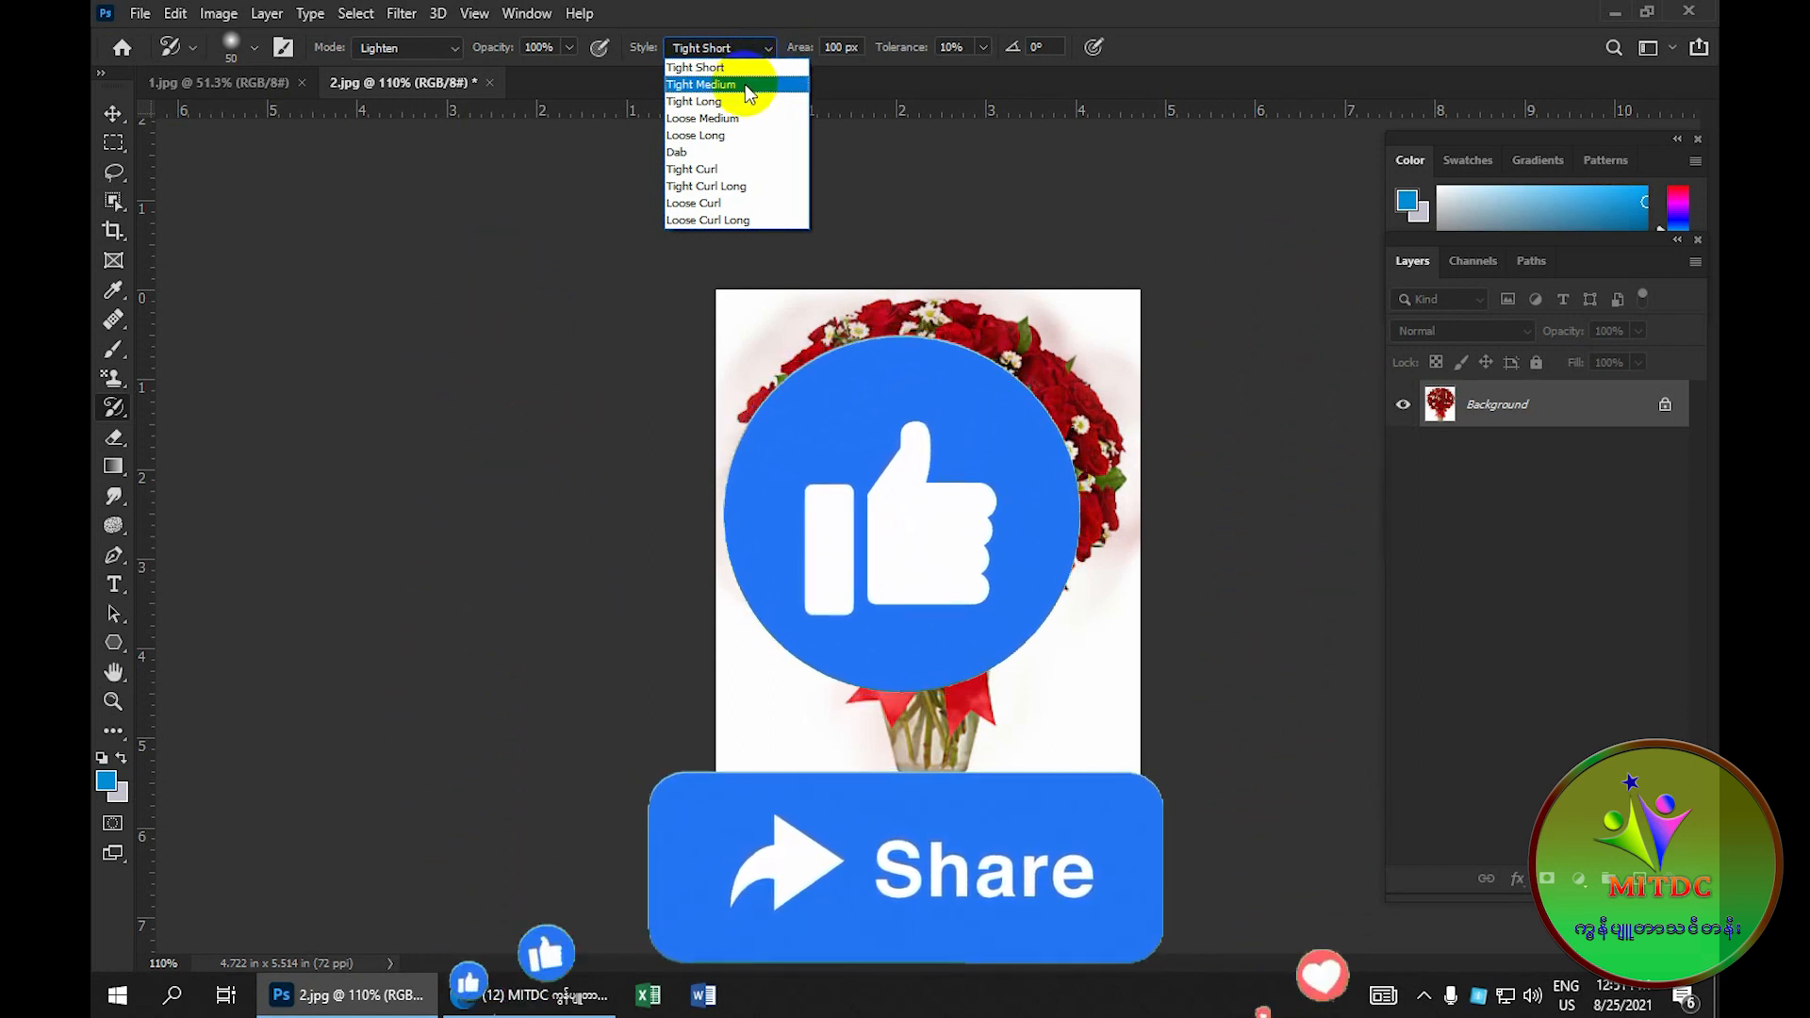
pyautogui.click(745, 83)
pyautogui.moveTo(822, 396)
pyautogui.mouseDown()
pyautogui.moveTo(854, 441)
pyautogui.moveTo(939, 422)
pyautogui.moveTo(909, 603)
pyautogui.moveTo(903, 586)
pyautogui.moveTo(908, 660)
pyautogui.mouseUp()
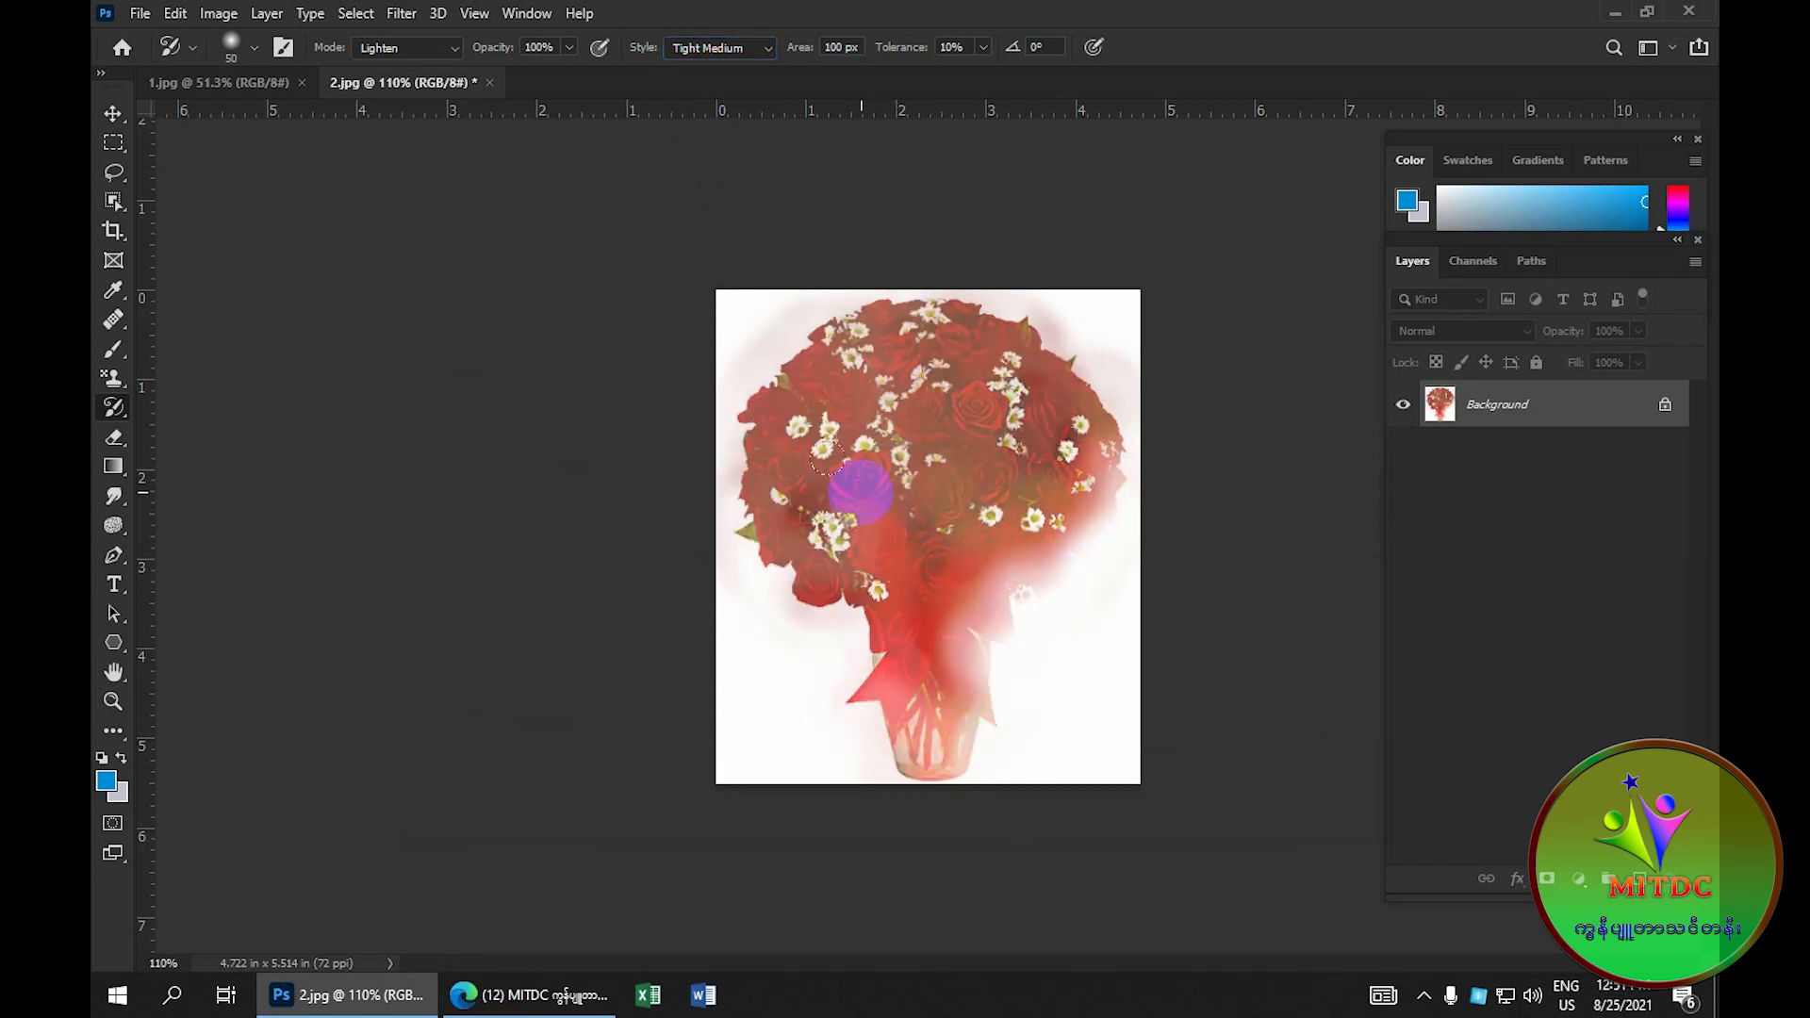
pyautogui.moveTo(861, 492); pyautogui.dragTo(852, 452)
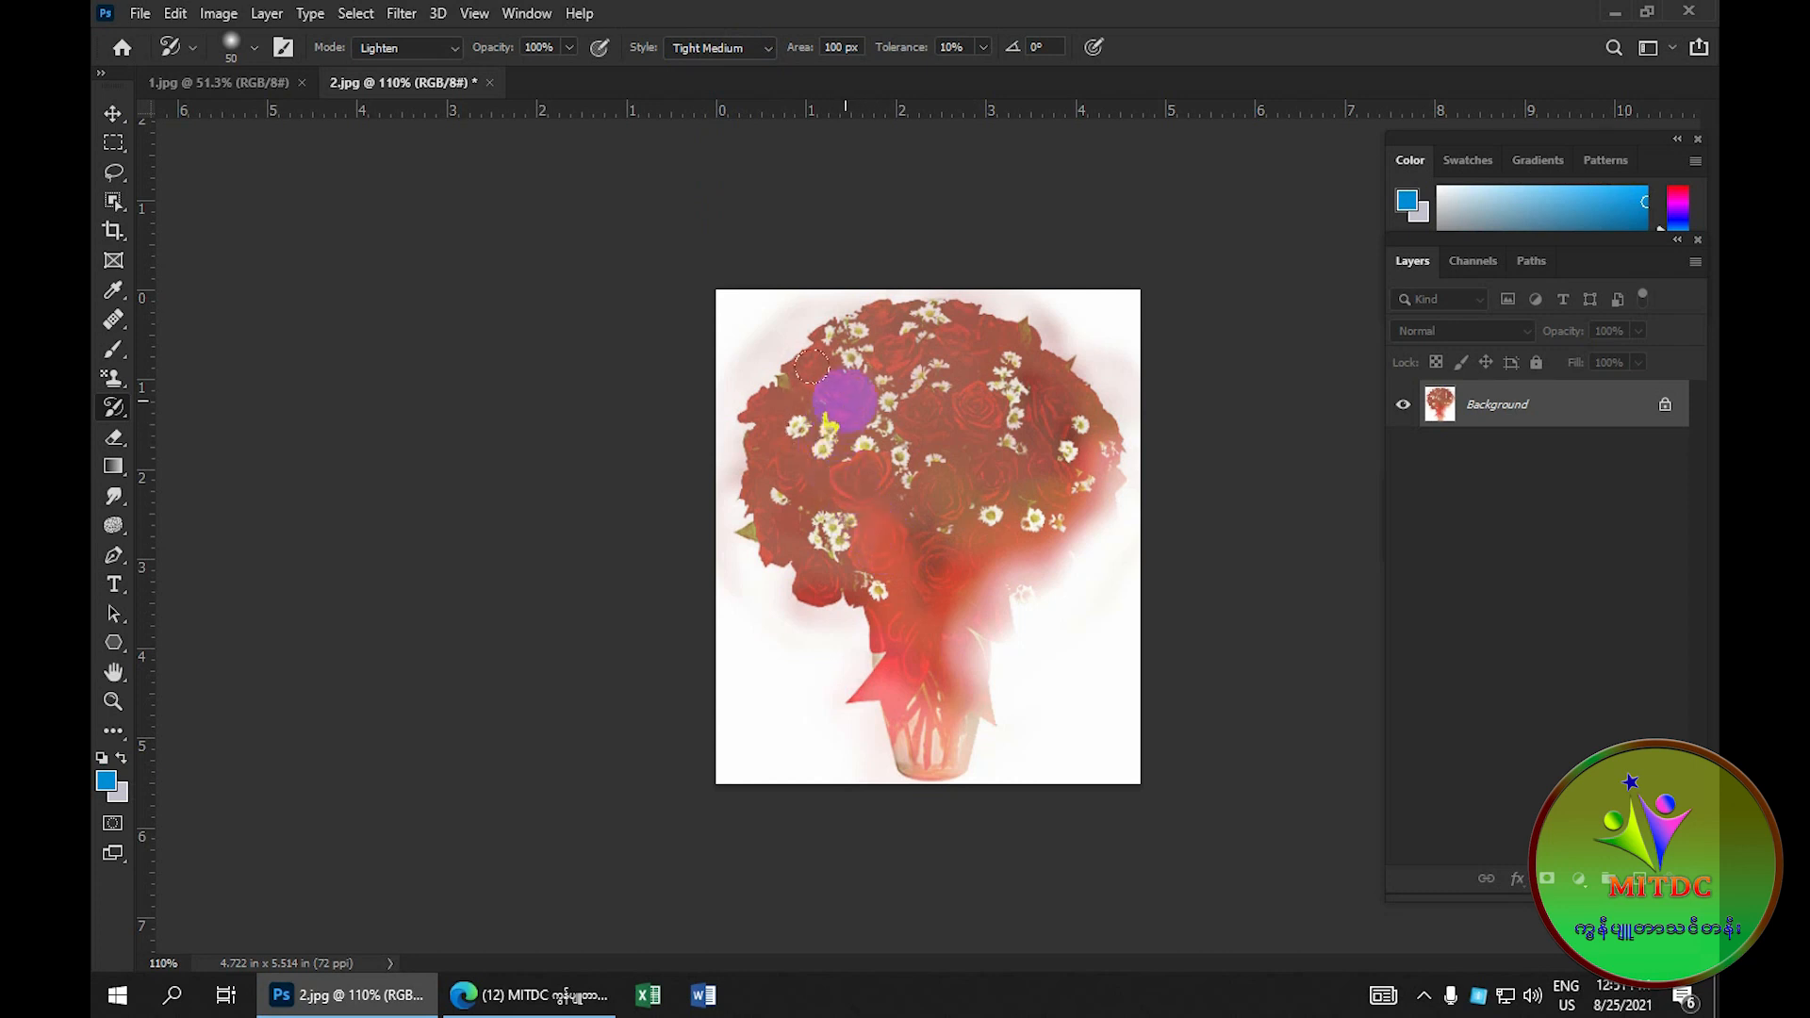
pyautogui.moveTo(833, 520); pyautogui.dragTo(801, 432)
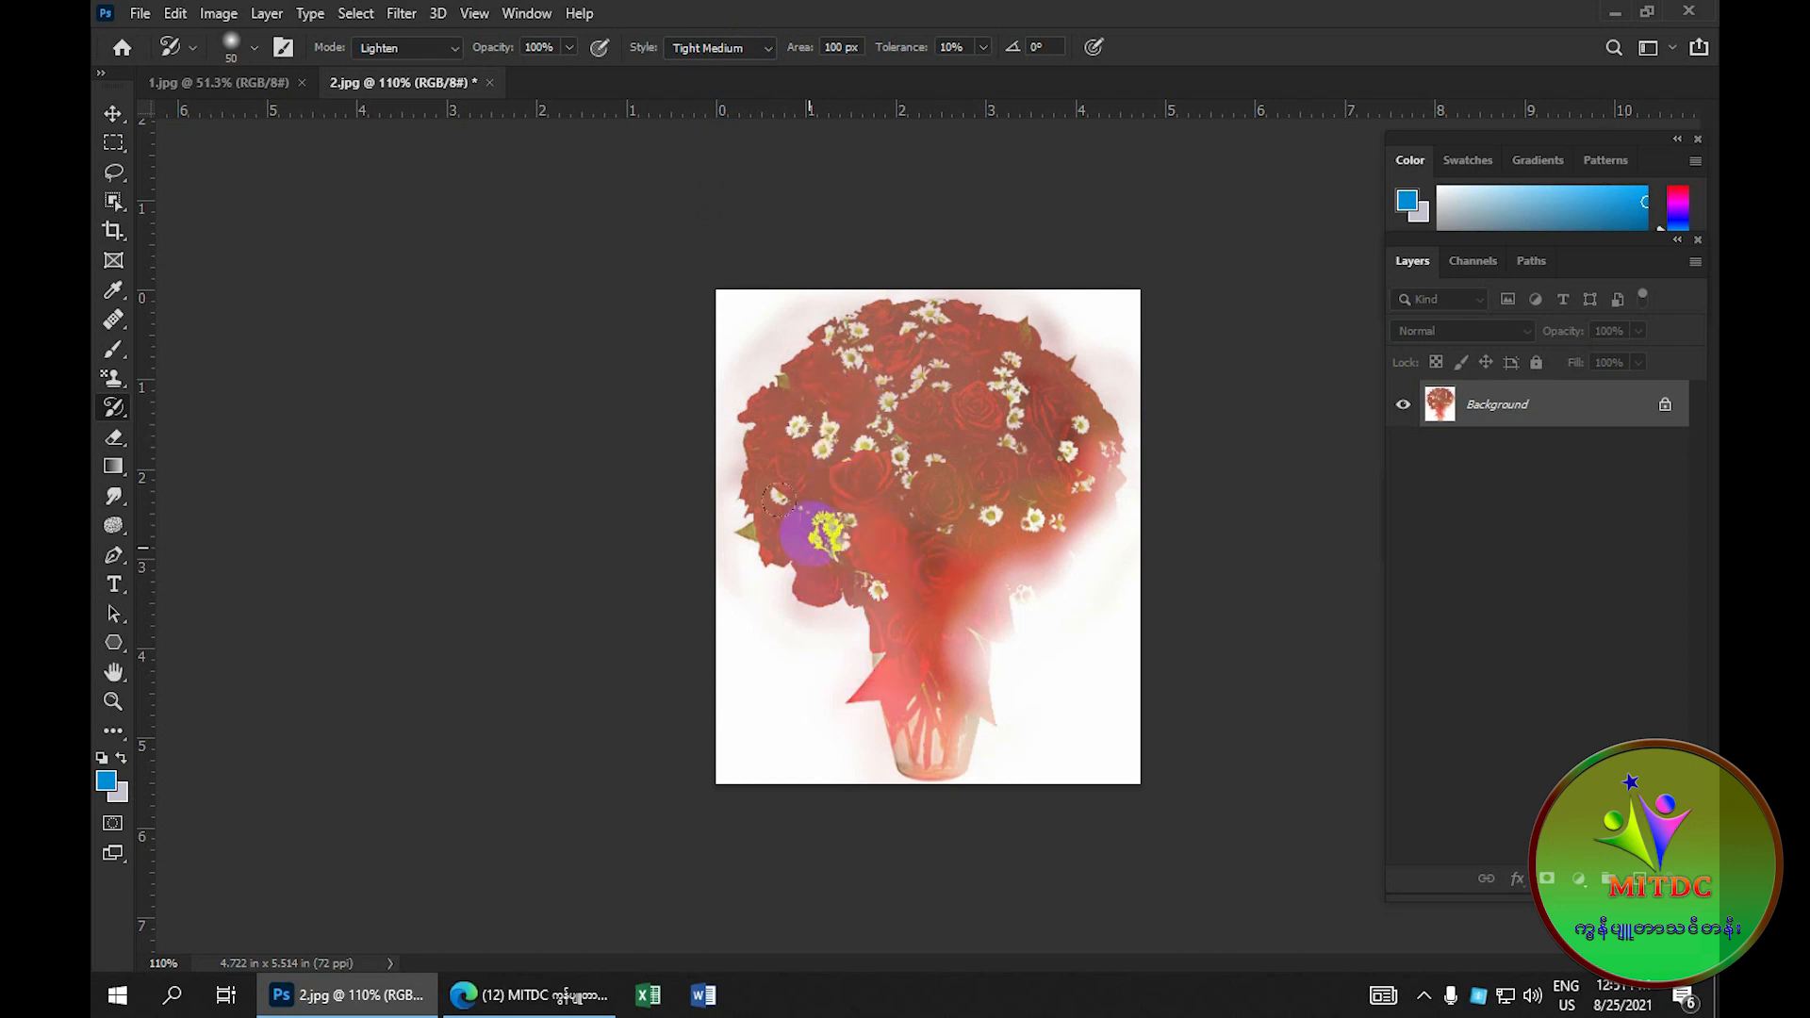
# Step: Paint over the lightened bouquet and vase with the History Brush to bring back their original detail
pyautogui.rightClick(122, 417)
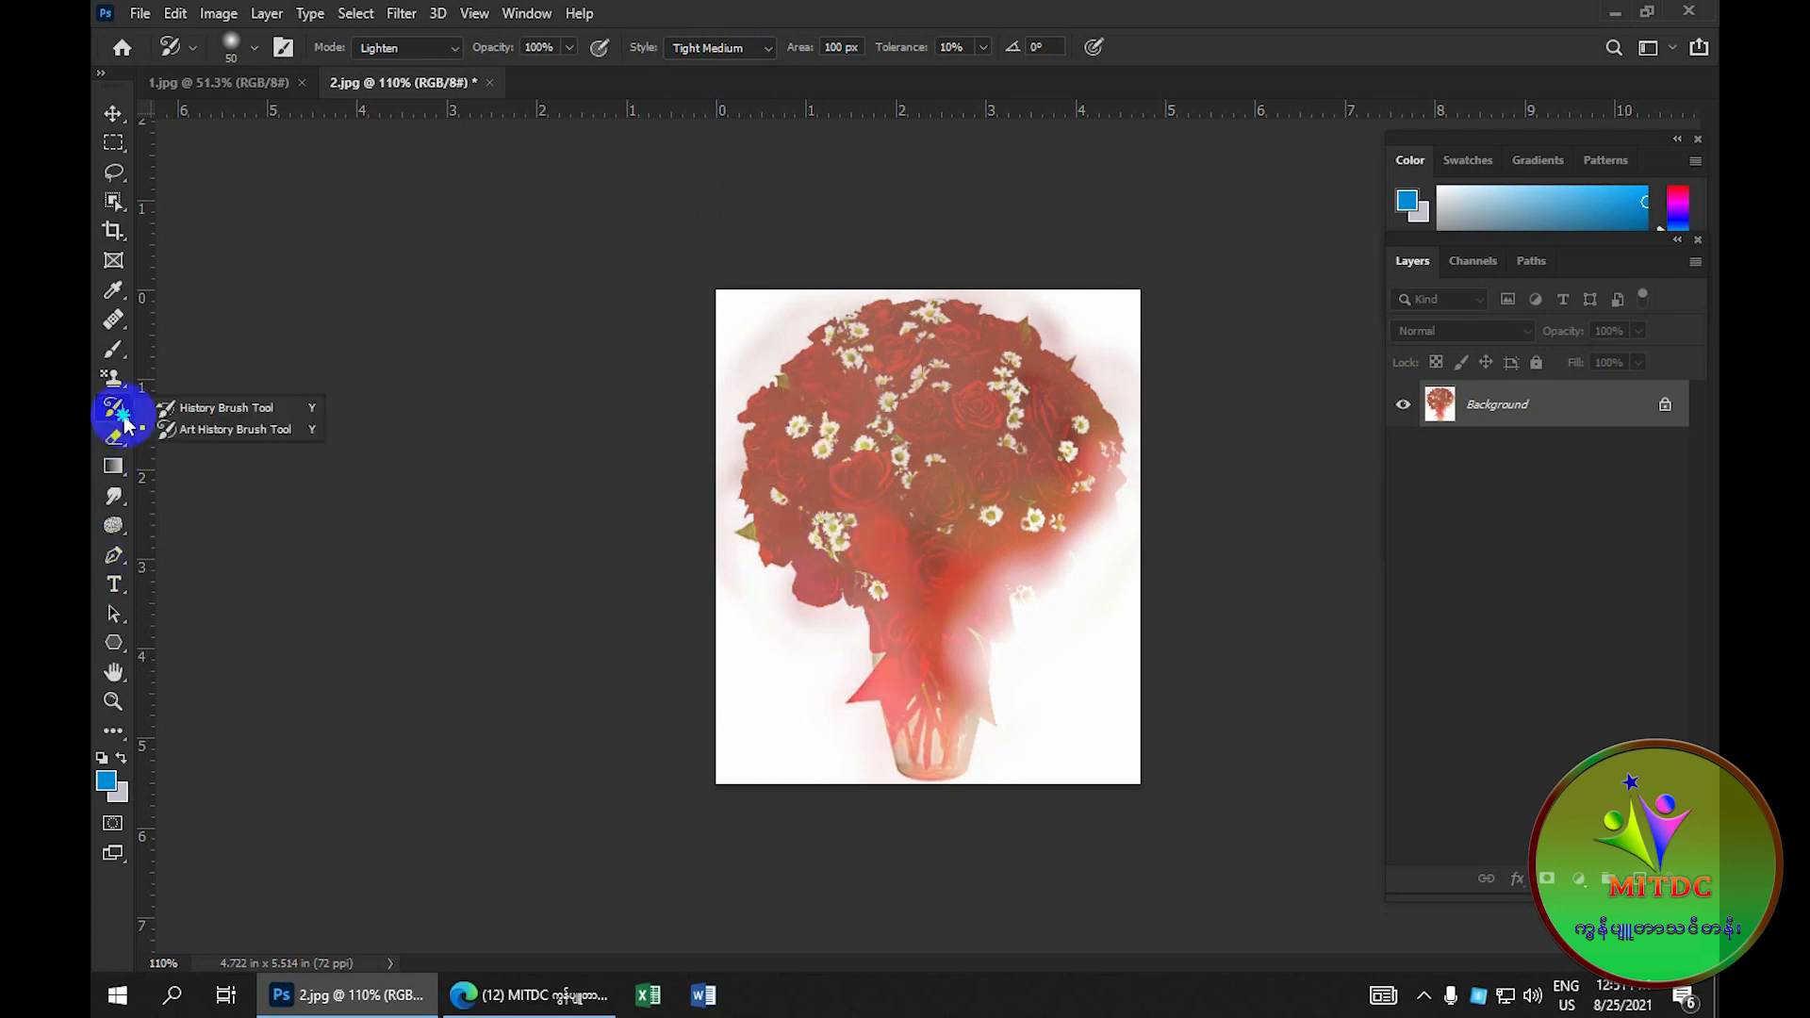
pyautogui.click(184, 410)
pyautogui.moveTo(899, 403)
pyautogui.mouseDown()
pyautogui.moveTo(950, 566)
pyautogui.moveTo(925, 526)
pyautogui.moveTo(840, 638)
pyautogui.moveTo(961, 779)
pyautogui.moveTo(1062, 465)
pyautogui.moveTo(958, 484)
pyautogui.moveTo(1059, 384)
pyautogui.moveTo(1016, 439)
pyautogui.mouseUp()
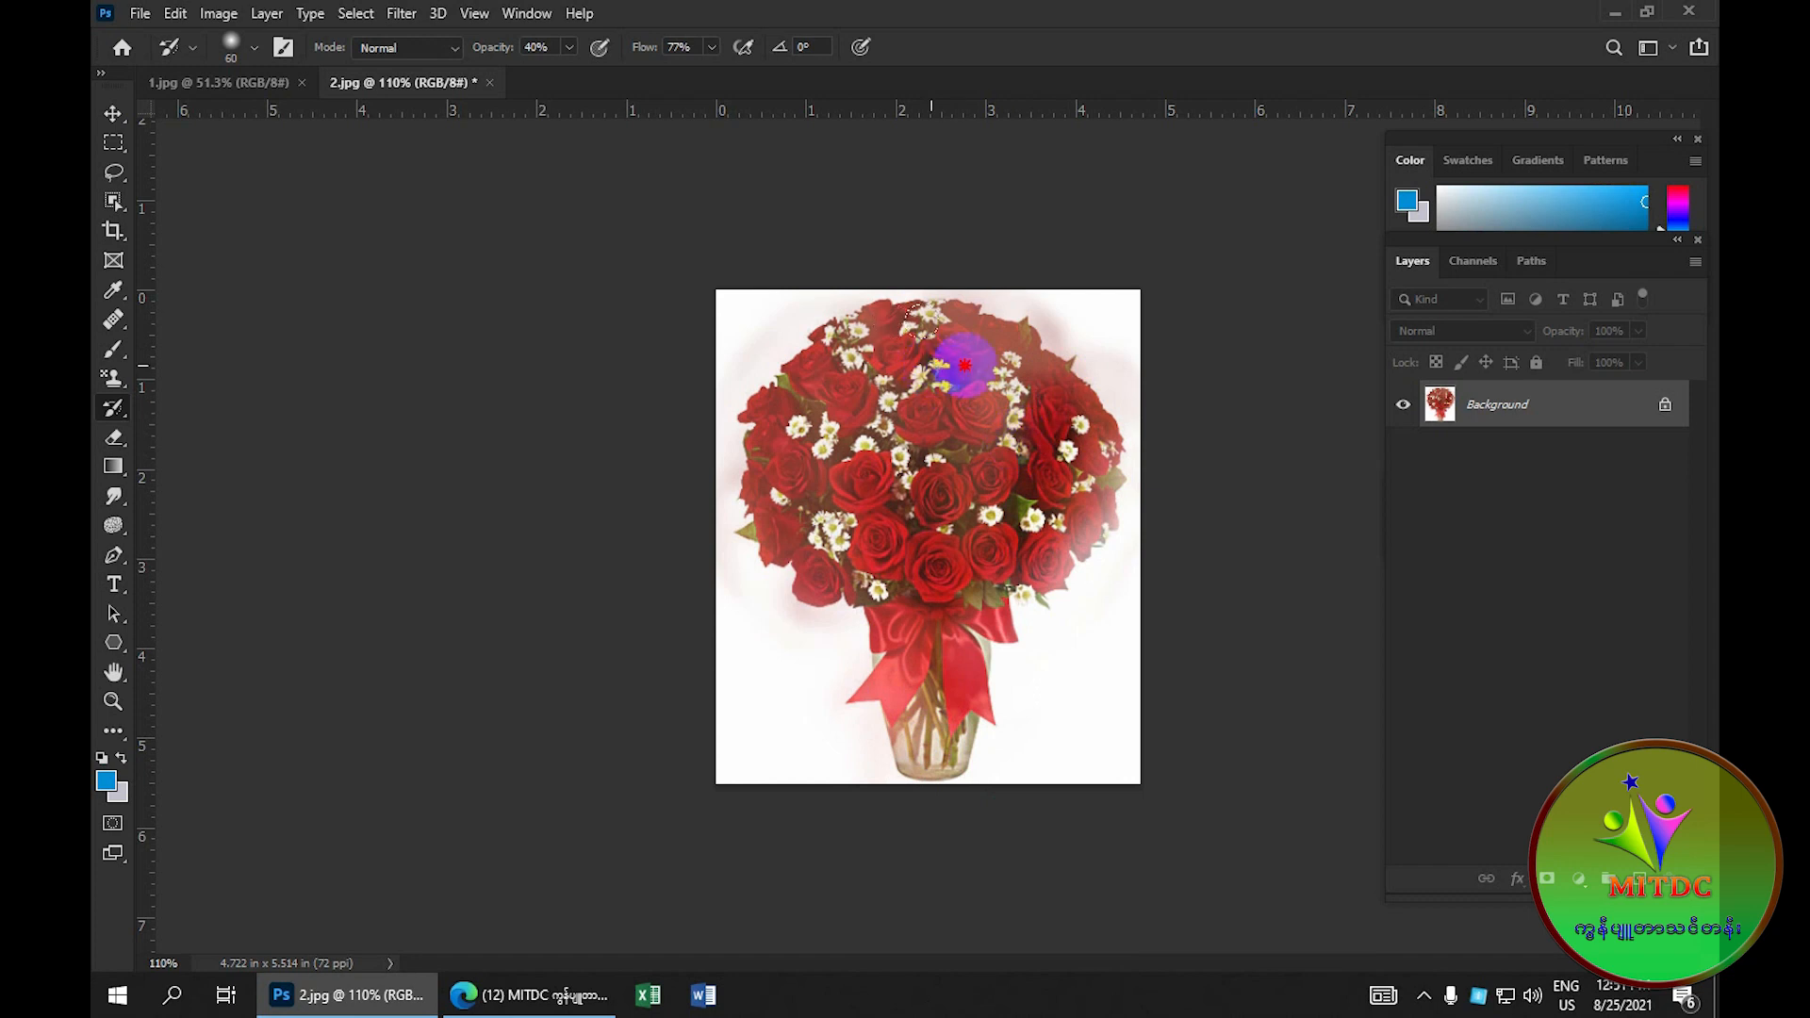
pyautogui.moveTo(964, 365)
pyautogui.mouseDown()
pyautogui.moveTo(1046, 439)
pyautogui.moveTo(942, 362)
pyautogui.moveTo(805, 410)
pyautogui.moveTo(779, 691)
pyautogui.moveTo(1023, 902)
pyautogui.moveTo(953, 844)
pyautogui.moveTo(934, 523)
pyautogui.moveTo(872, 342)
pyautogui.moveTo(1008, 390)
pyautogui.moveTo(965, 345)
pyautogui.moveTo(994, 318)
pyautogui.moveTo(1148, 515)
pyautogui.moveTo(1041, 415)
pyautogui.moveTo(1081, 484)
pyautogui.moveTo(921, 680)
pyautogui.moveTo(990, 562)
pyautogui.moveTo(917, 685)
pyautogui.moveTo(1023, 434)
pyautogui.moveTo(840, 588)
pyautogui.moveTo(868, 749)
pyautogui.moveTo(831, 709)
pyautogui.moveTo(919, 776)
pyautogui.moveTo(764, 510)
pyautogui.moveTo(765, 462)
pyautogui.moveTo(881, 369)
pyautogui.moveTo(727, 421)
pyautogui.moveTo(896, 361)
pyautogui.moveTo(839, 358)
pyautogui.moveTo(950, 329)
pyautogui.moveTo(1069, 574)
pyautogui.moveTo(965, 315)
pyautogui.moveTo(1022, 647)
pyautogui.moveTo(995, 461)
pyautogui.moveTo(1051, 706)
pyautogui.moveTo(1010, 660)
pyautogui.moveTo(958, 665)
pyautogui.moveTo(1026, 473)
pyautogui.moveTo(940, 428)
pyautogui.moveTo(839, 314)
pyautogui.moveTo(972, 271)
pyautogui.moveTo(721, 366)
pyautogui.moveTo(723, 315)
pyautogui.moveTo(851, 688)
pyautogui.moveTo(1036, 497)
pyautogui.moveTo(1002, 630)
pyautogui.moveTo(885, 632)
pyautogui.moveTo(1086, 427)
pyautogui.moveTo(986, 486)
pyautogui.moveTo(1029, 527)
pyautogui.moveTo(882, 558)
pyautogui.moveTo(965, 365)
pyautogui.moveTo(899, 398)
pyautogui.moveTo(923, 399)
pyautogui.moveTo(979, 485)
pyautogui.moveTo(986, 340)
pyautogui.moveTo(995, 423)
pyautogui.moveTo(841, 409)
pyautogui.moveTo(769, 660)
pyautogui.moveTo(1002, 655)
pyautogui.moveTo(968, 528)
pyautogui.moveTo(938, 564)
pyautogui.moveTo(883, 556)
pyautogui.moveTo(901, 687)
pyautogui.moveTo(789, 449)
pyautogui.moveTo(855, 619)
pyautogui.moveTo(996, 759)
pyautogui.moveTo(1161, 480)
pyautogui.moveTo(1170, 400)
pyautogui.moveTo(1029, 660)
pyautogui.mouseUp()
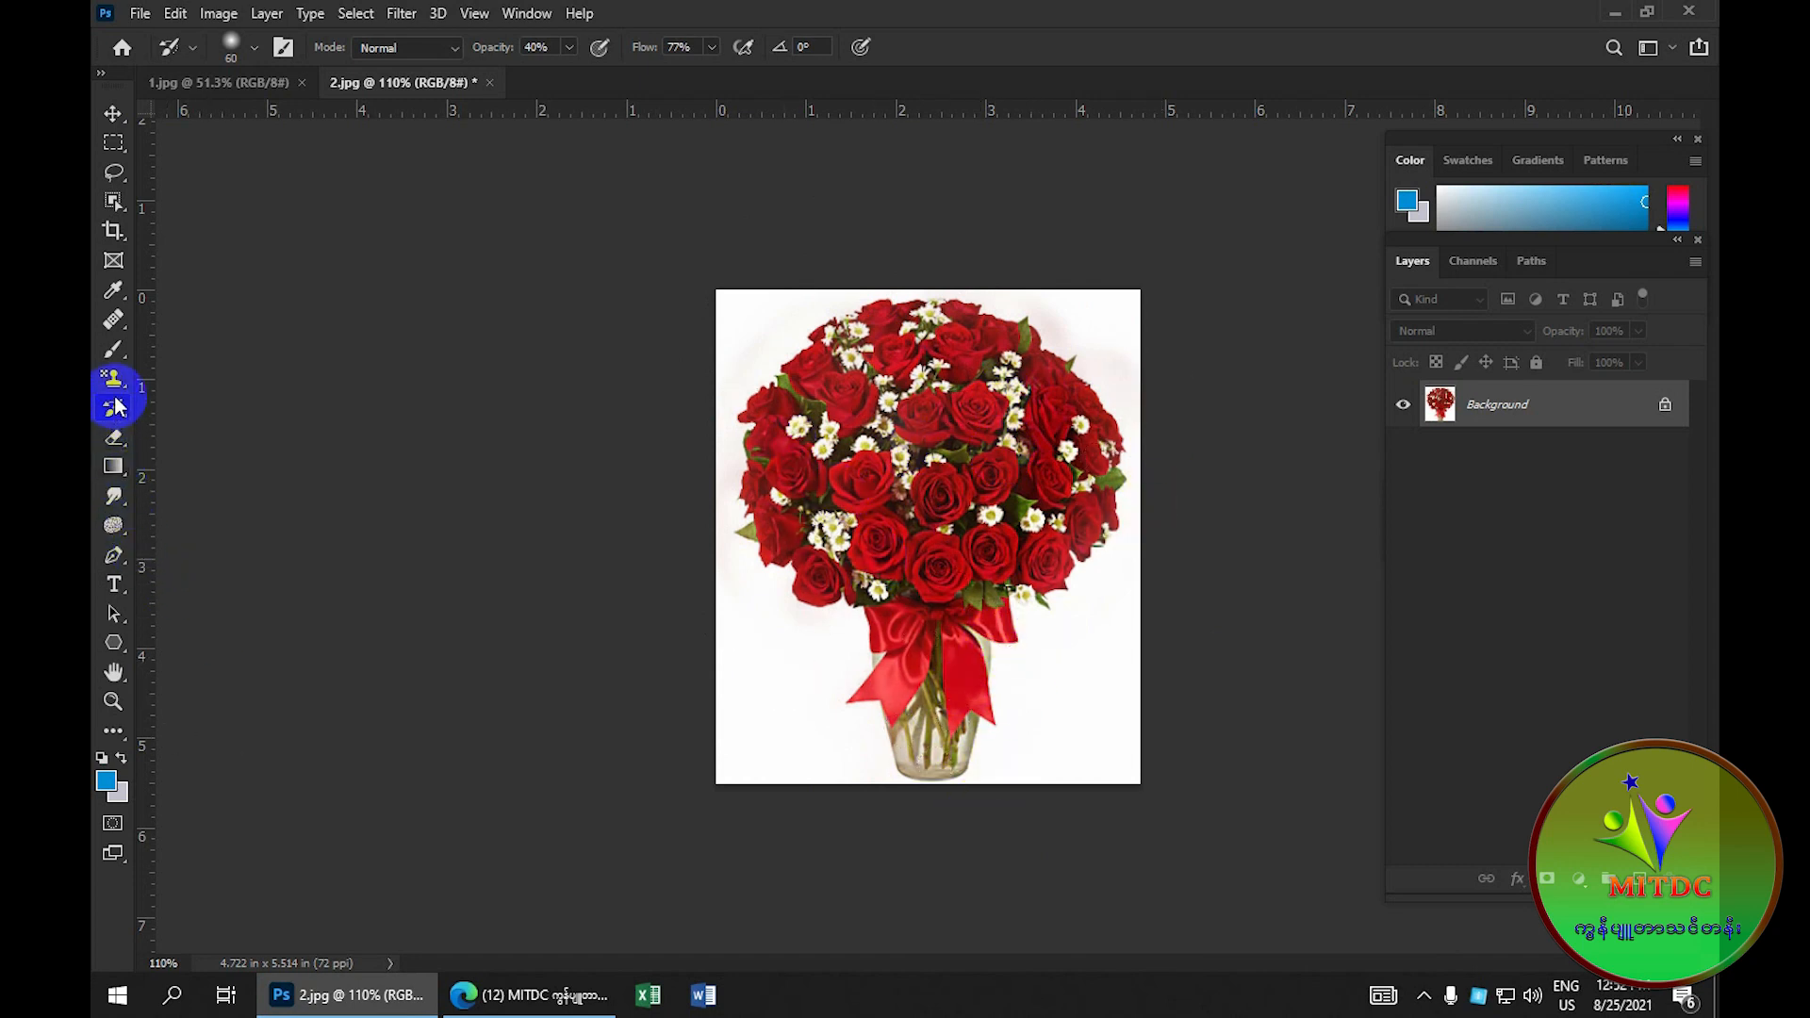
# Step: Smear the whole image with the Art History Brush in Normal mode at 50% opacity, using the Loose Medium style
pyautogui.click(120, 396)
pyautogui.click(128, 413)
pyautogui.click(191, 429)
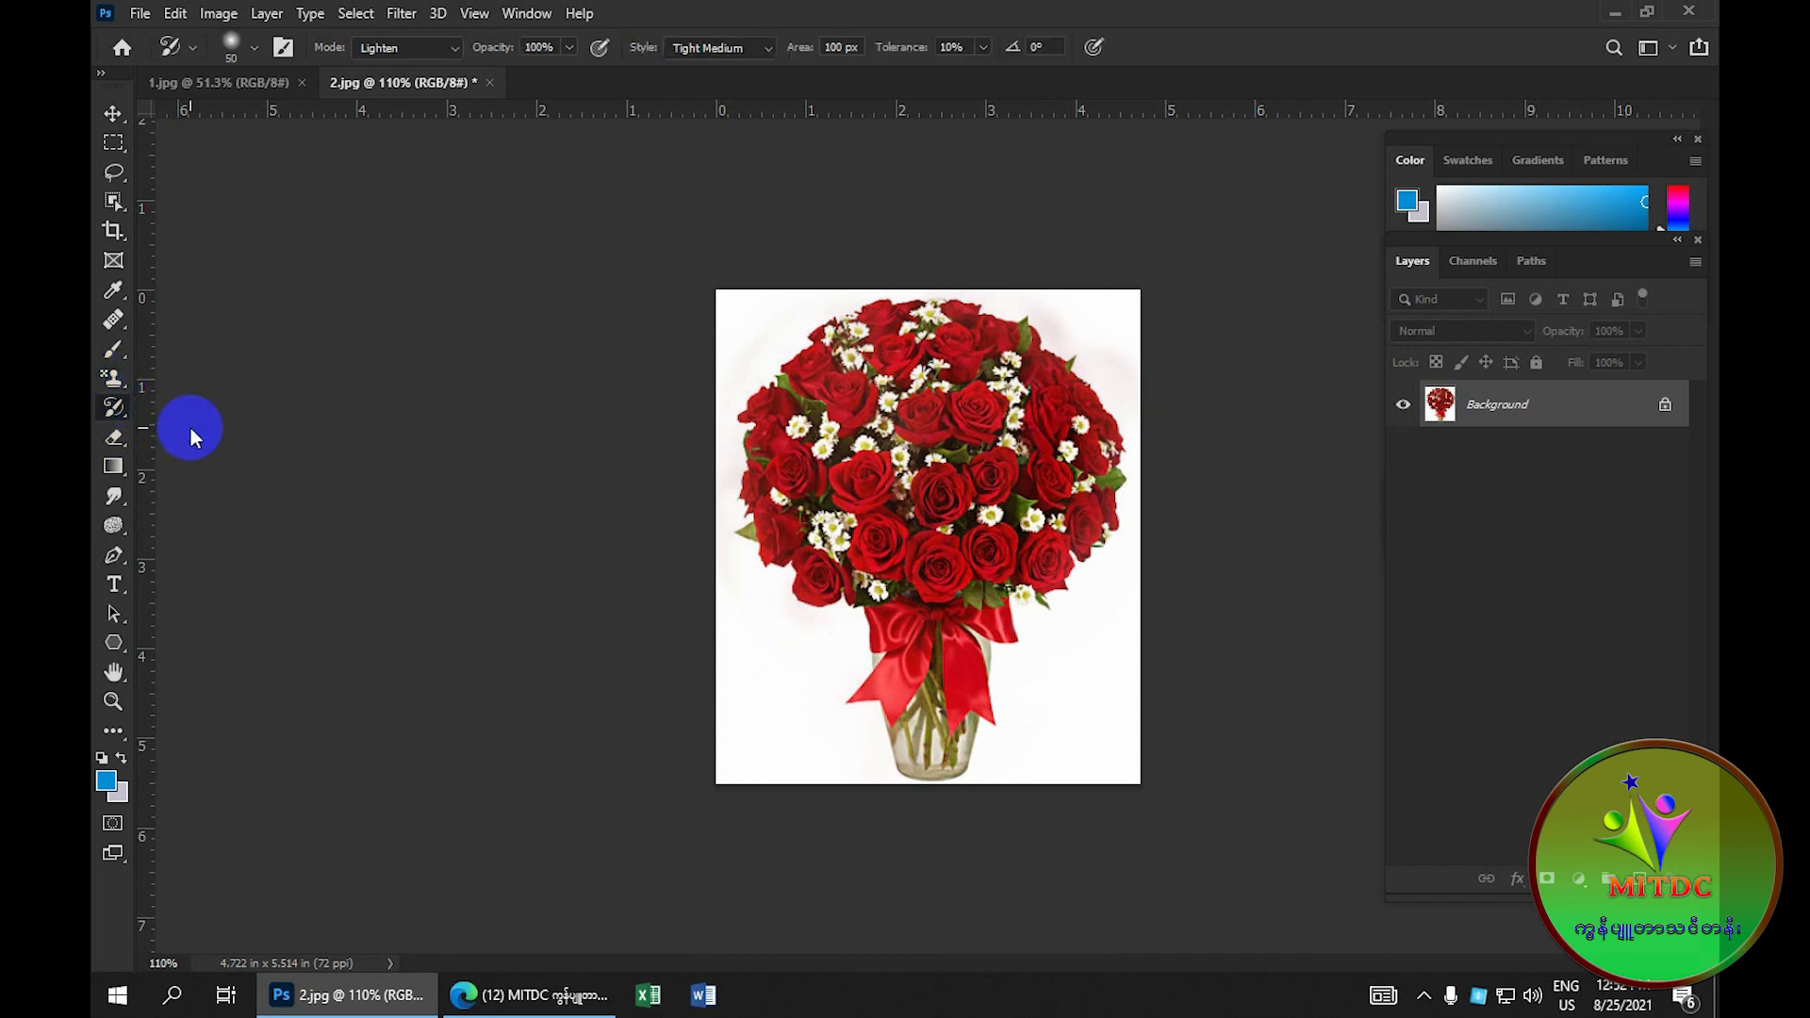
pyautogui.click(451, 49)
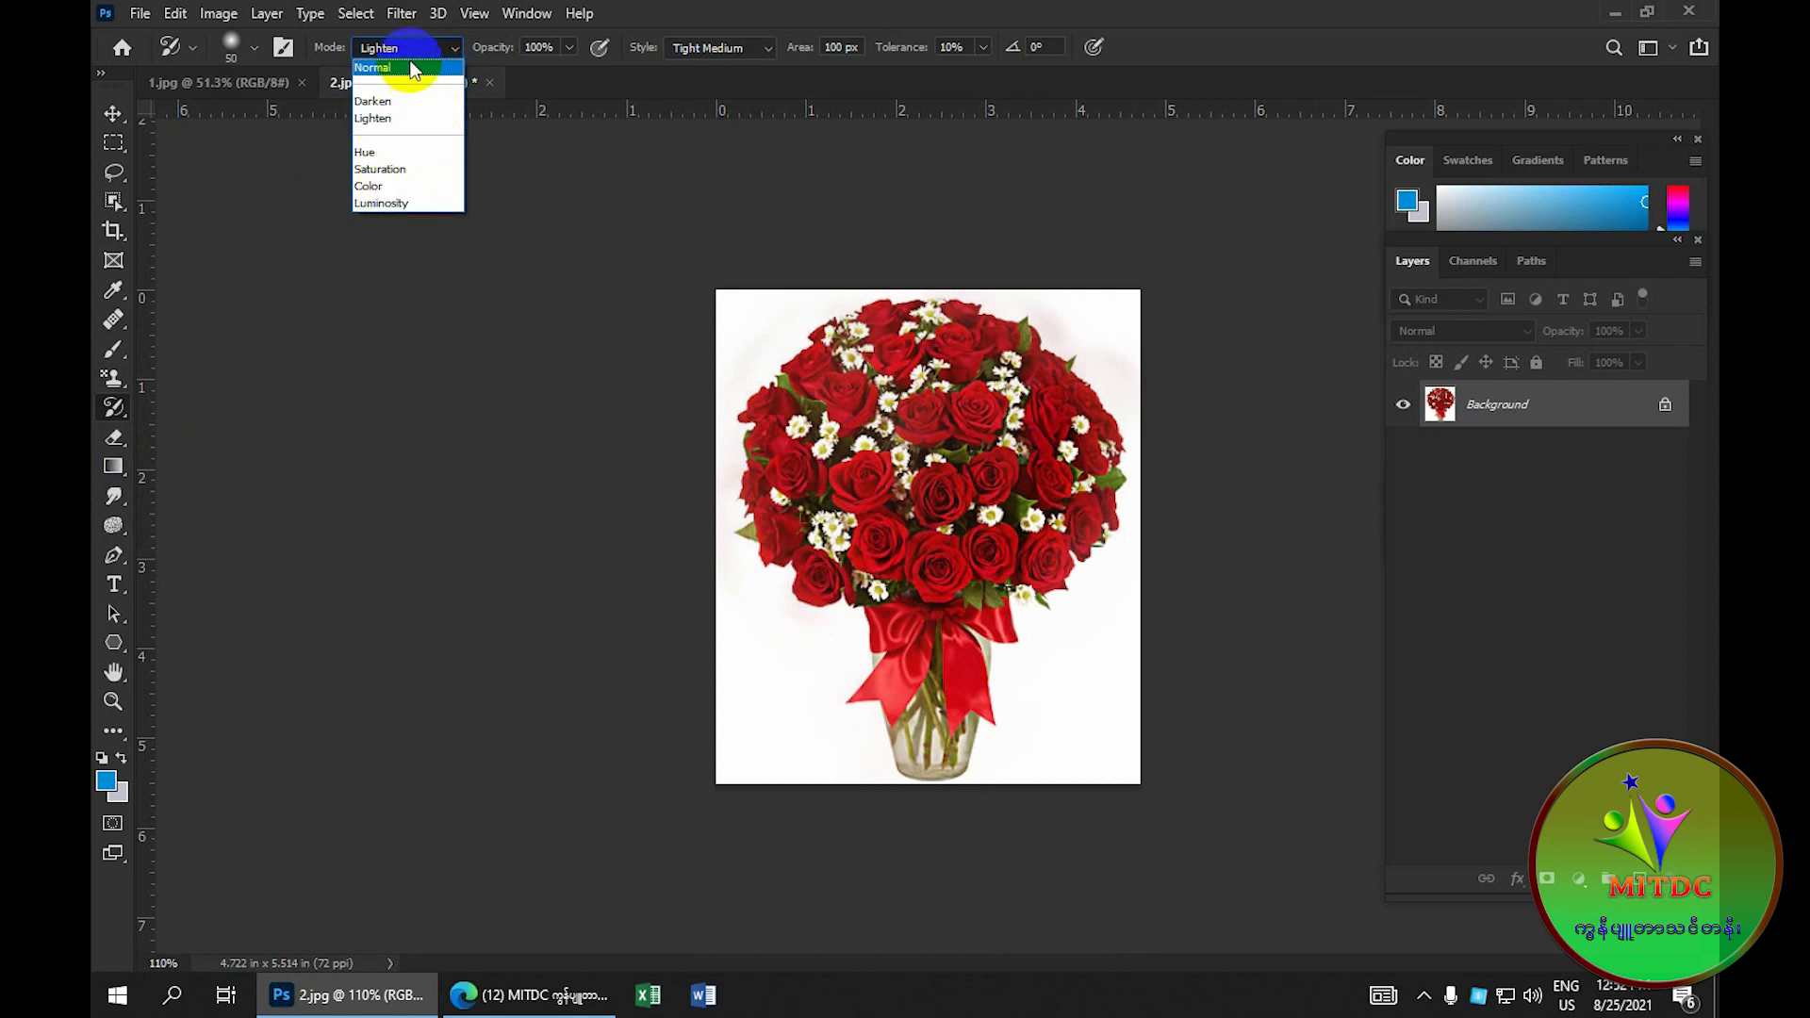
pyautogui.click(413, 69)
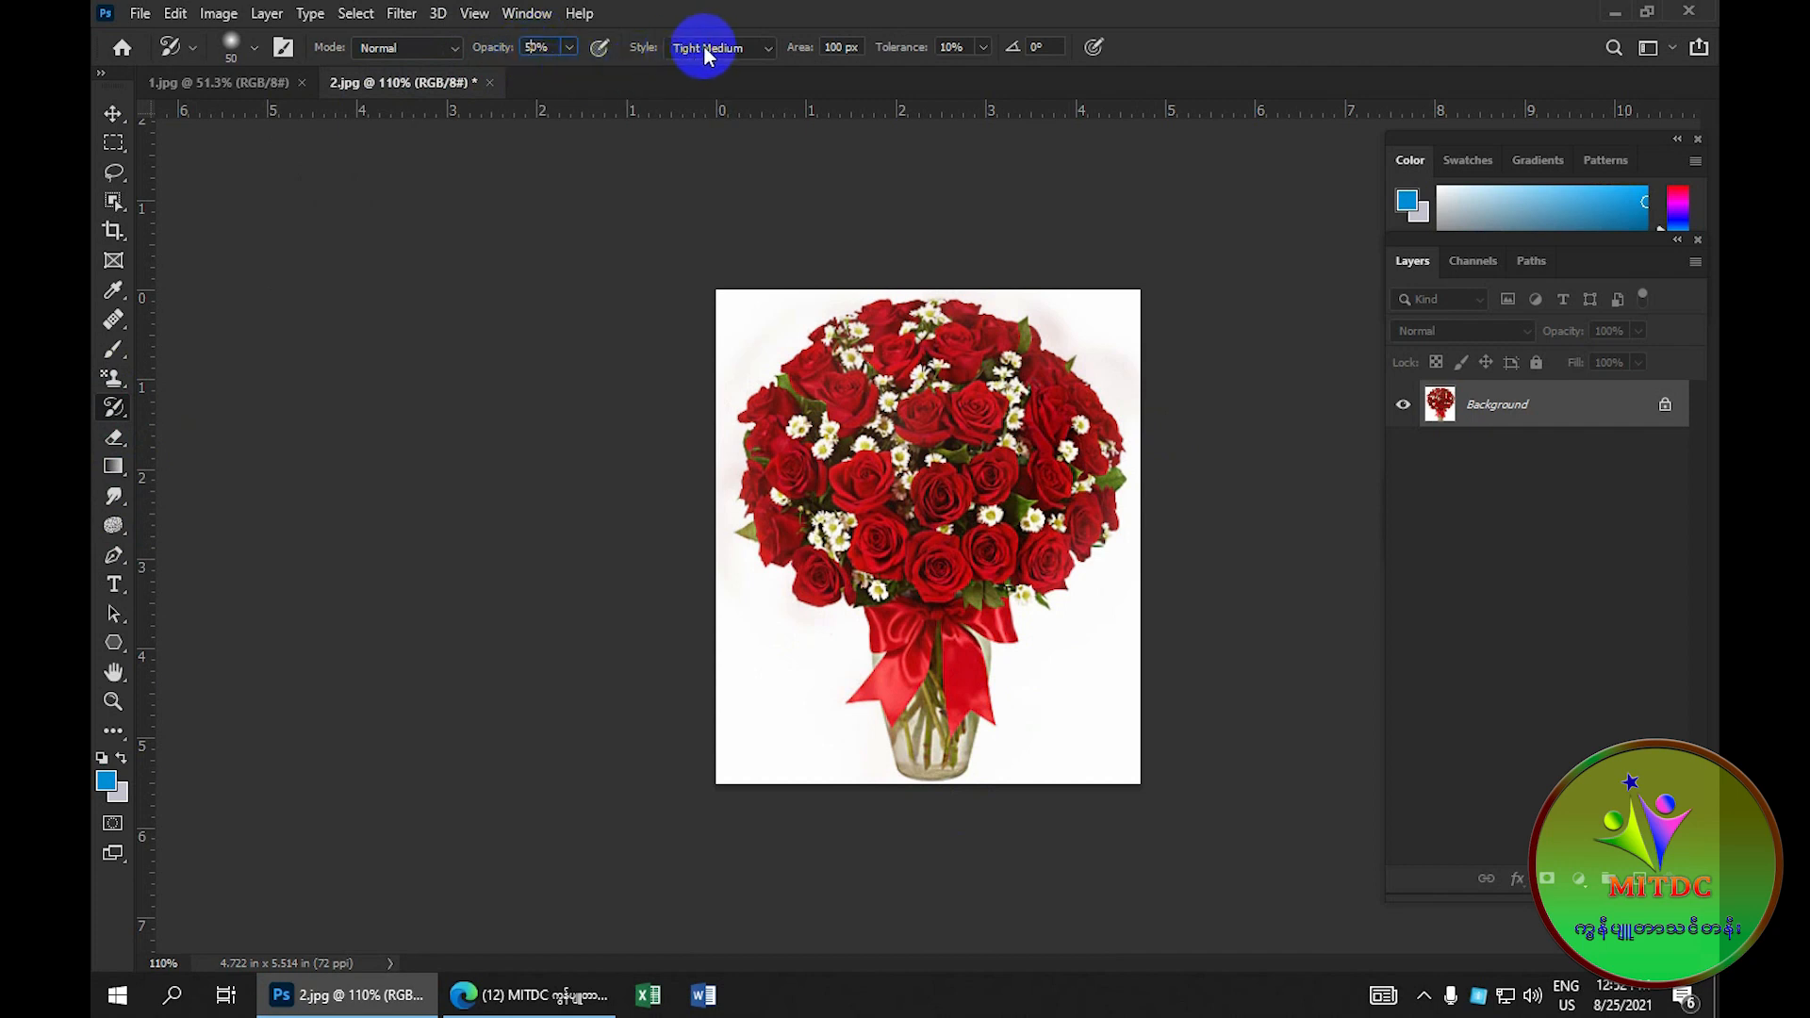
pyautogui.click(769, 49)
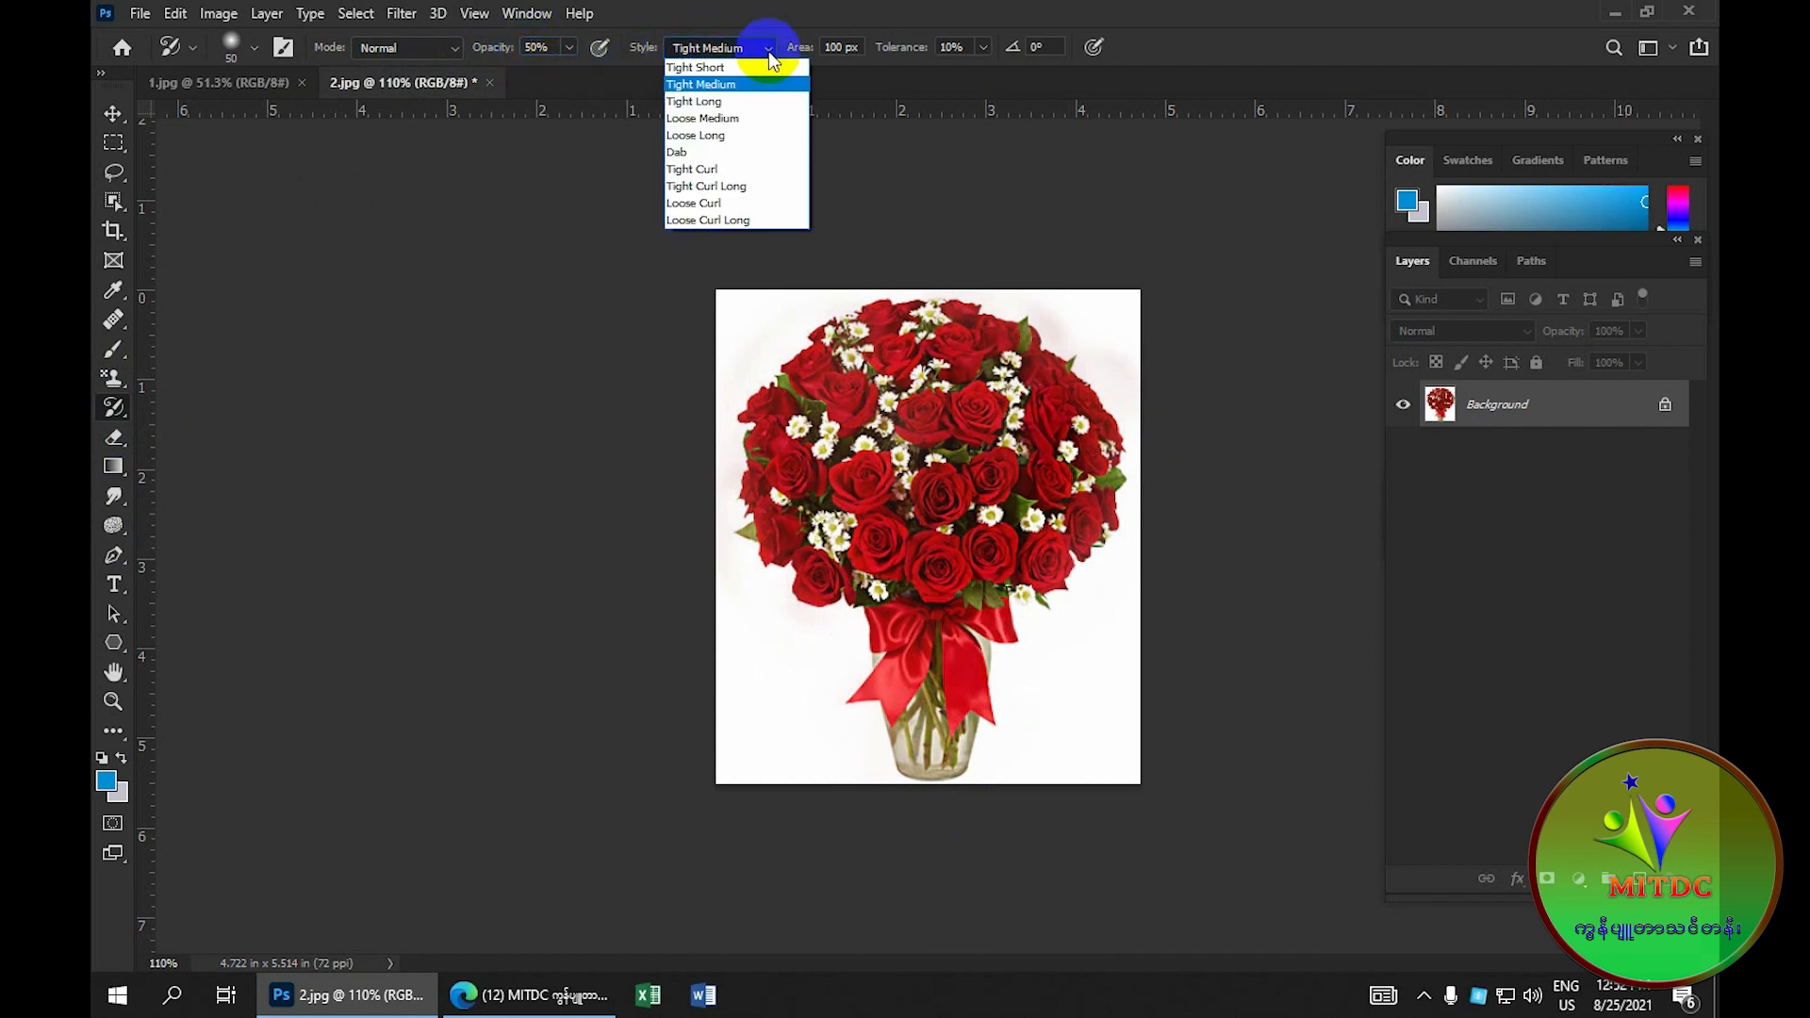
pyautogui.click(751, 118)
pyautogui.moveTo(848, 355)
pyautogui.mouseDown()
pyautogui.moveTo(875, 439)
pyautogui.moveTo(903, 443)
pyautogui.moveTo(984, 387)
pyautogui.moveTo(985, 450)
pyautogui.moveTo(891, 605)
pyautogui.moveTo(891, 677)
pyautogui.moveTo(825, 545)
pyautogui.moveTo(825, 464)
pyautogui.moveTo(934, 653)
pyautogui.moveTo(791, 565)
pyautogui.moveTo(809, 410)
pyautogui.moveTo(745, 462)
pyautogui.mouseUp()
# Step: Brush over the blurred image with the History Brush to recover the roses, ribbon and vase
pyautogui.click(114, 382)
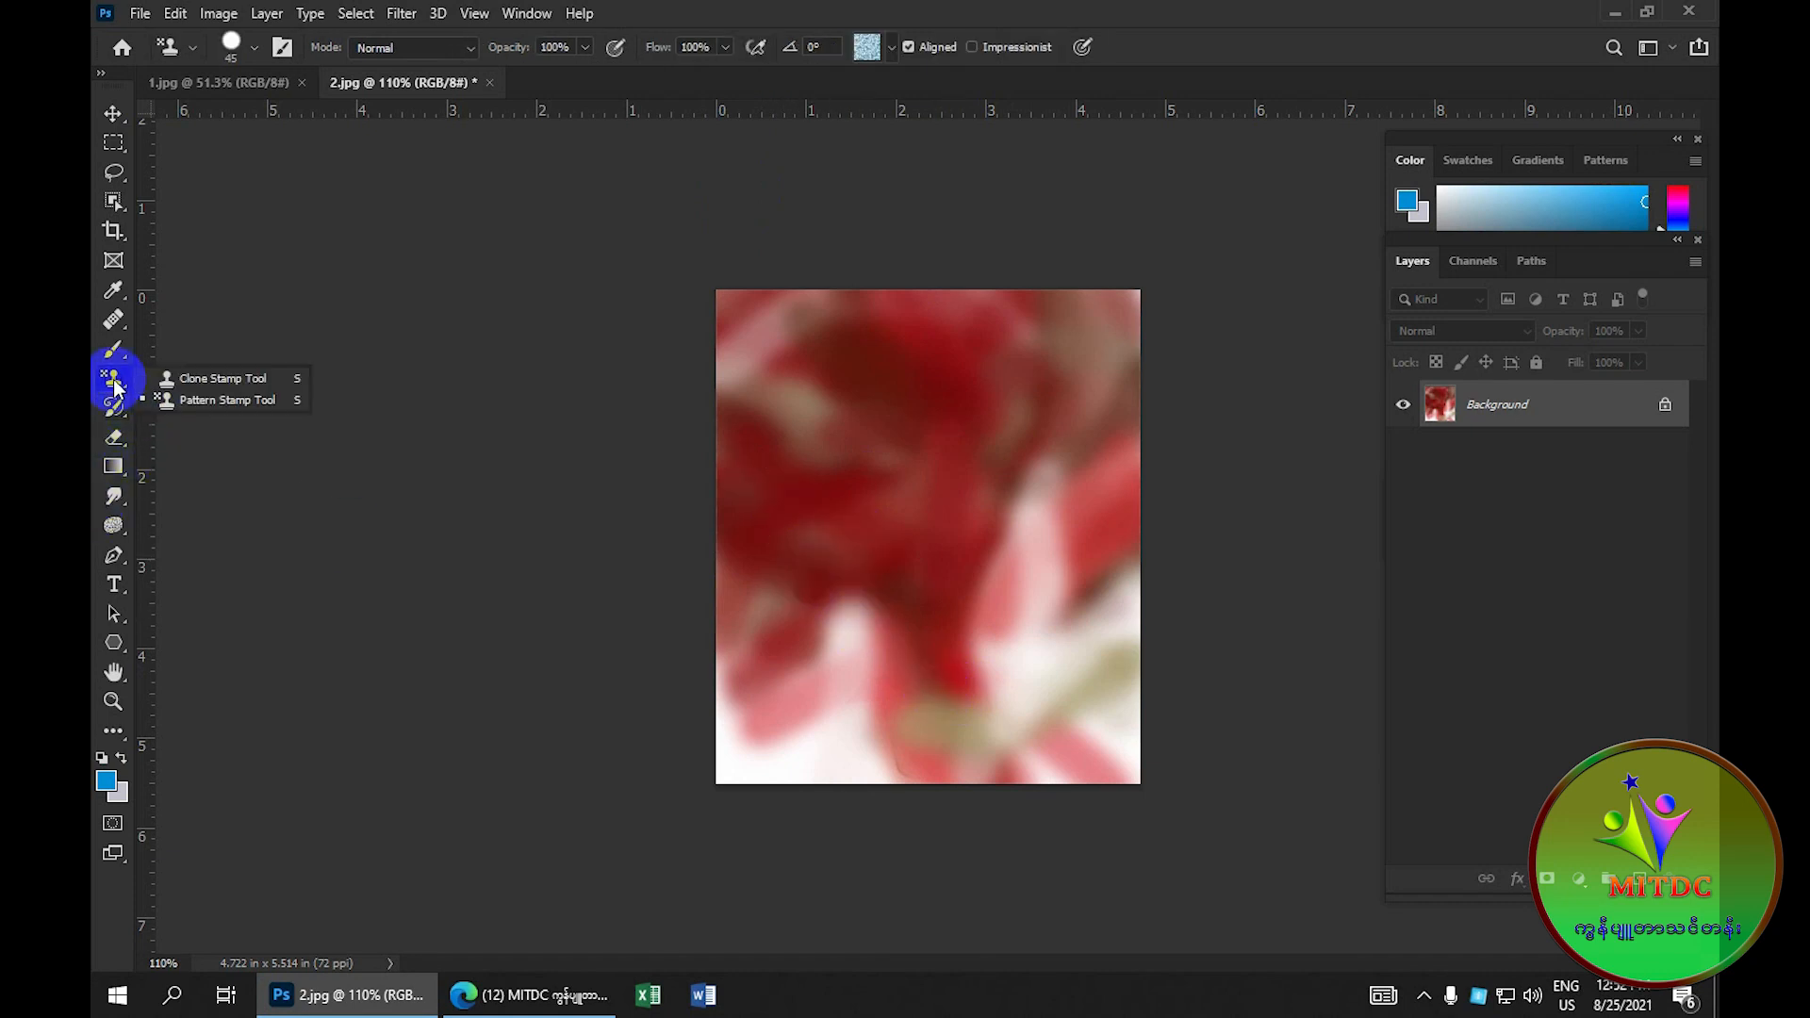
pyautogui.click(116, 411)
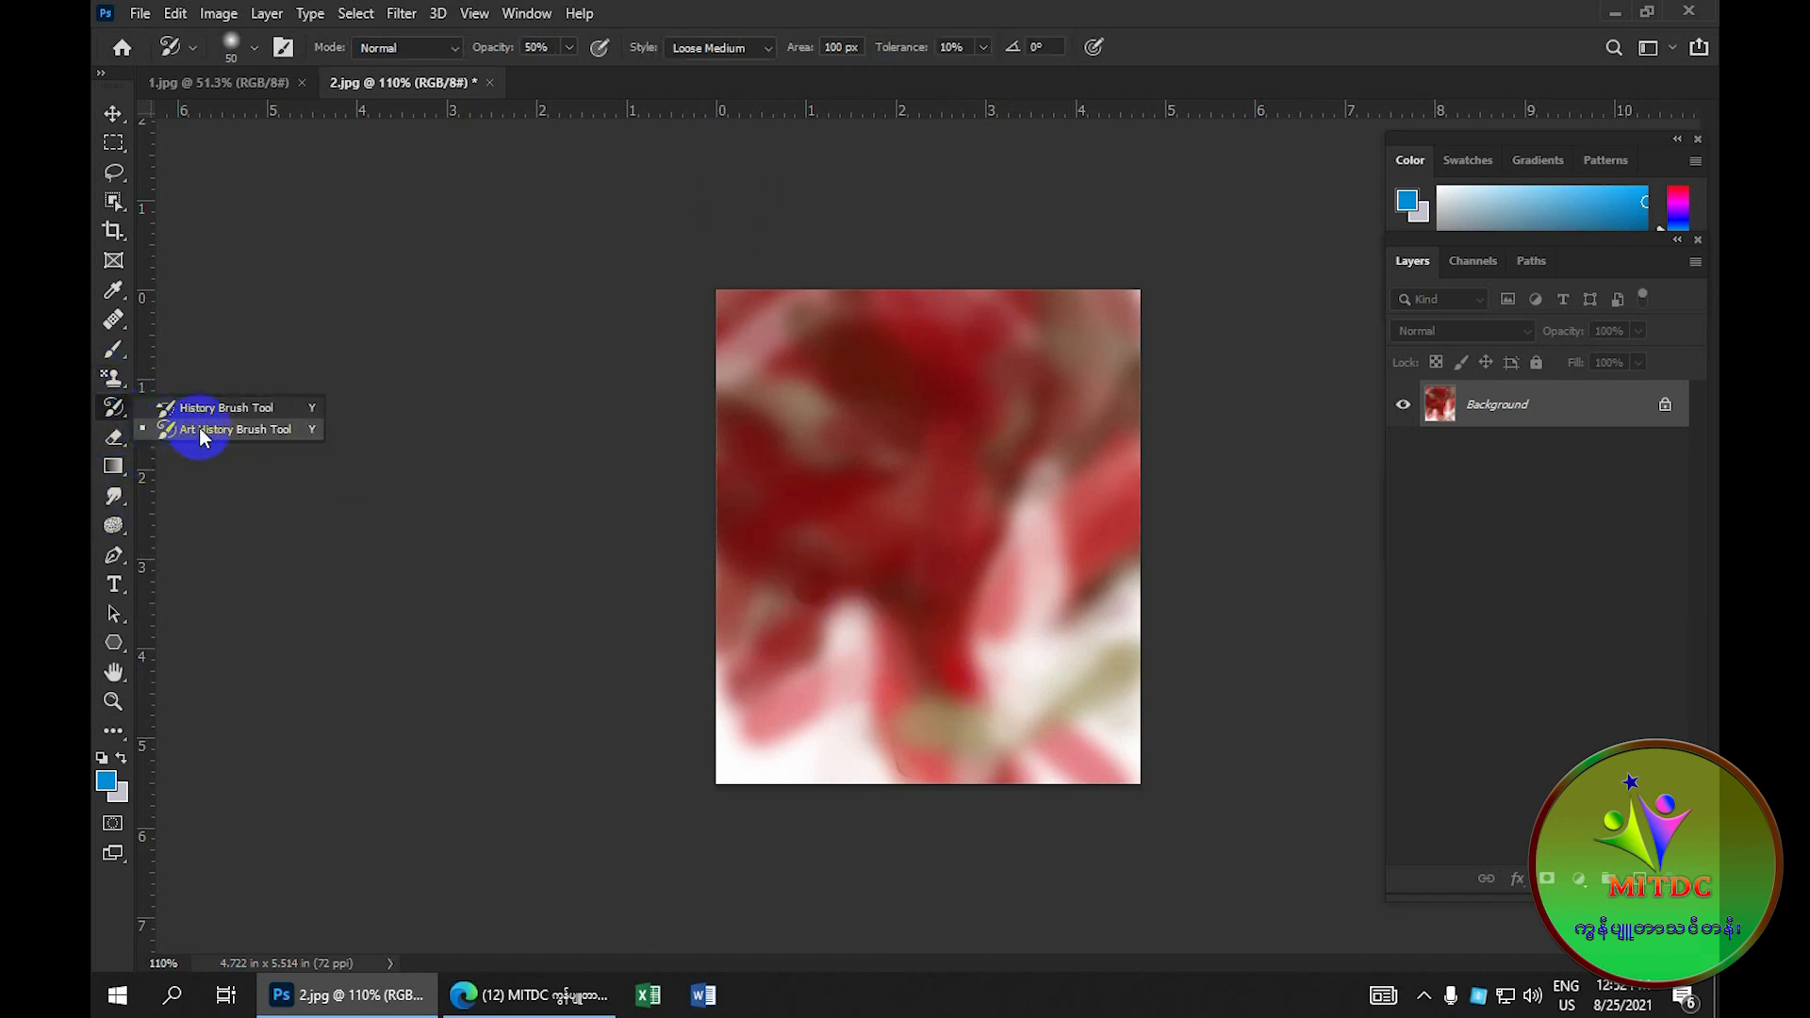
pyautogui.click(250, 409)
pyautogui.moveTo(852, 456)
pyautogui.mouseDown()
pyautogui.moveTo(1043, 632)
pyautogui.moveTo(1080, 493)
pyautogui.moveTo(937, 526)
pyautogui.moveTo(1103, 431)
pyautogui.moveTo(1024, 668)
pyautogui.moveTo(1067, 696)
pyautogui.moveTo(848, 657)
pyautogui.moveTo(719, 707)
pyautogui.moveTo(676, 664)
pyautogui.moveTo(886, 318)
pyautogui.moveTo(982, 415)
pyautogui.moveTo(757, 639)
pyautogui.moveTo(764, 338)
pyautogui.moveTo(908, 847)
pyautogui.moveTo(784, 680)
pyautogui.moveTo(945, 664)
pyautogui.moveTo(1032, 381)
pyautogui.moveTo(695, 267)
pyautogui.moveTo(737, 586)
pyautogui.moveTo(998, 241)
pyautogui.moveTo(711, 264)
pyautogui.moveTo(663, 428)
pyautogui.moveTo(1038, 418)
pyautogui.moveTo(1012, 433)
pyautogui.moveTo(989, 624)
pyautogui.moveTo(1086, 679)
pyautogui.moveTo(758, 406)
pyautogui.moveTo(693, 461)
pyautogui.moveTo(933, 477)
pyautogui.moveTo(957, 297)
pyautogui.moveTo(975, 669)
pyautogui.moveTo(749, 379)
pyautogui.moveTo(1043, 474)
pyautogui.moveTo(839, 450)
pyautogui.moveTo(695, 111)
pyautogui.moveTo(761, 481)
pyautogui.moveTo(707, 378)
pyautogui.moveTo(957, 358)
pyautogui.moveTo(789, 356)
pyautogui.moveTo(843, 429)
pyautogui.mouseUp()
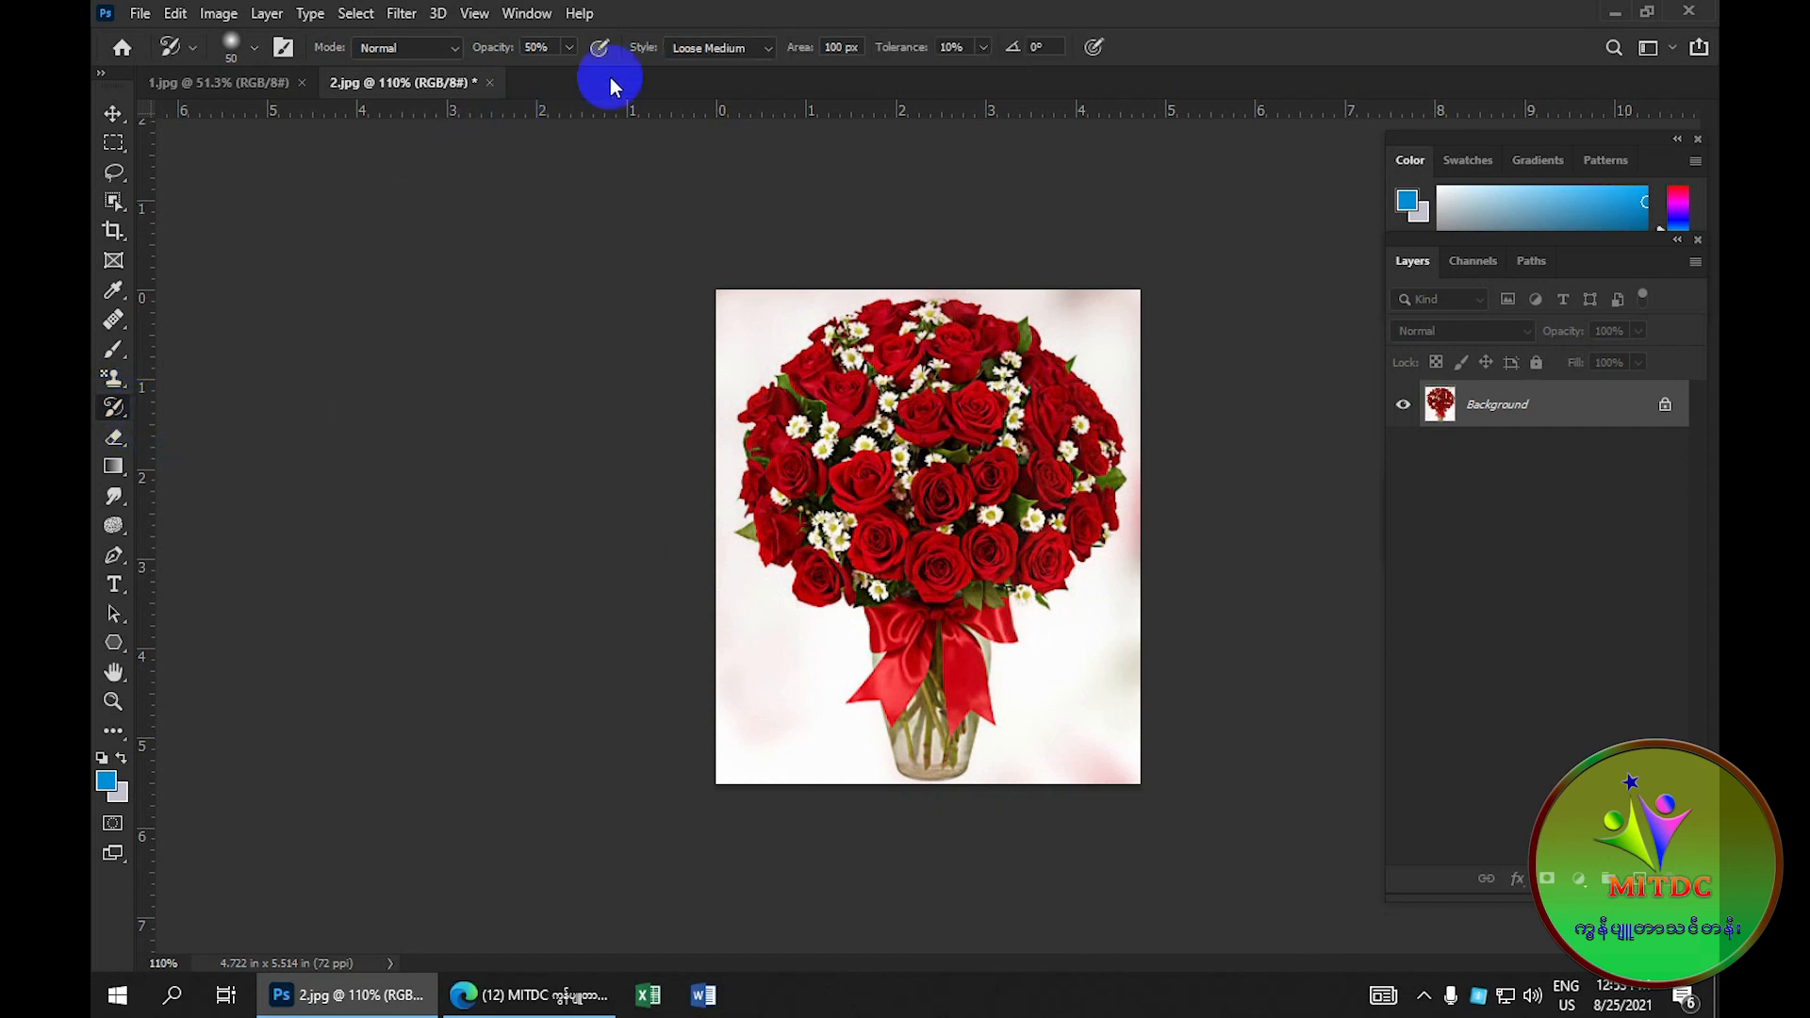
# Step: Paint curled strokes over the image with the Art History Brush at 100% opacity, using the Loose Curl Long style
pyautogui.click(768, 49)
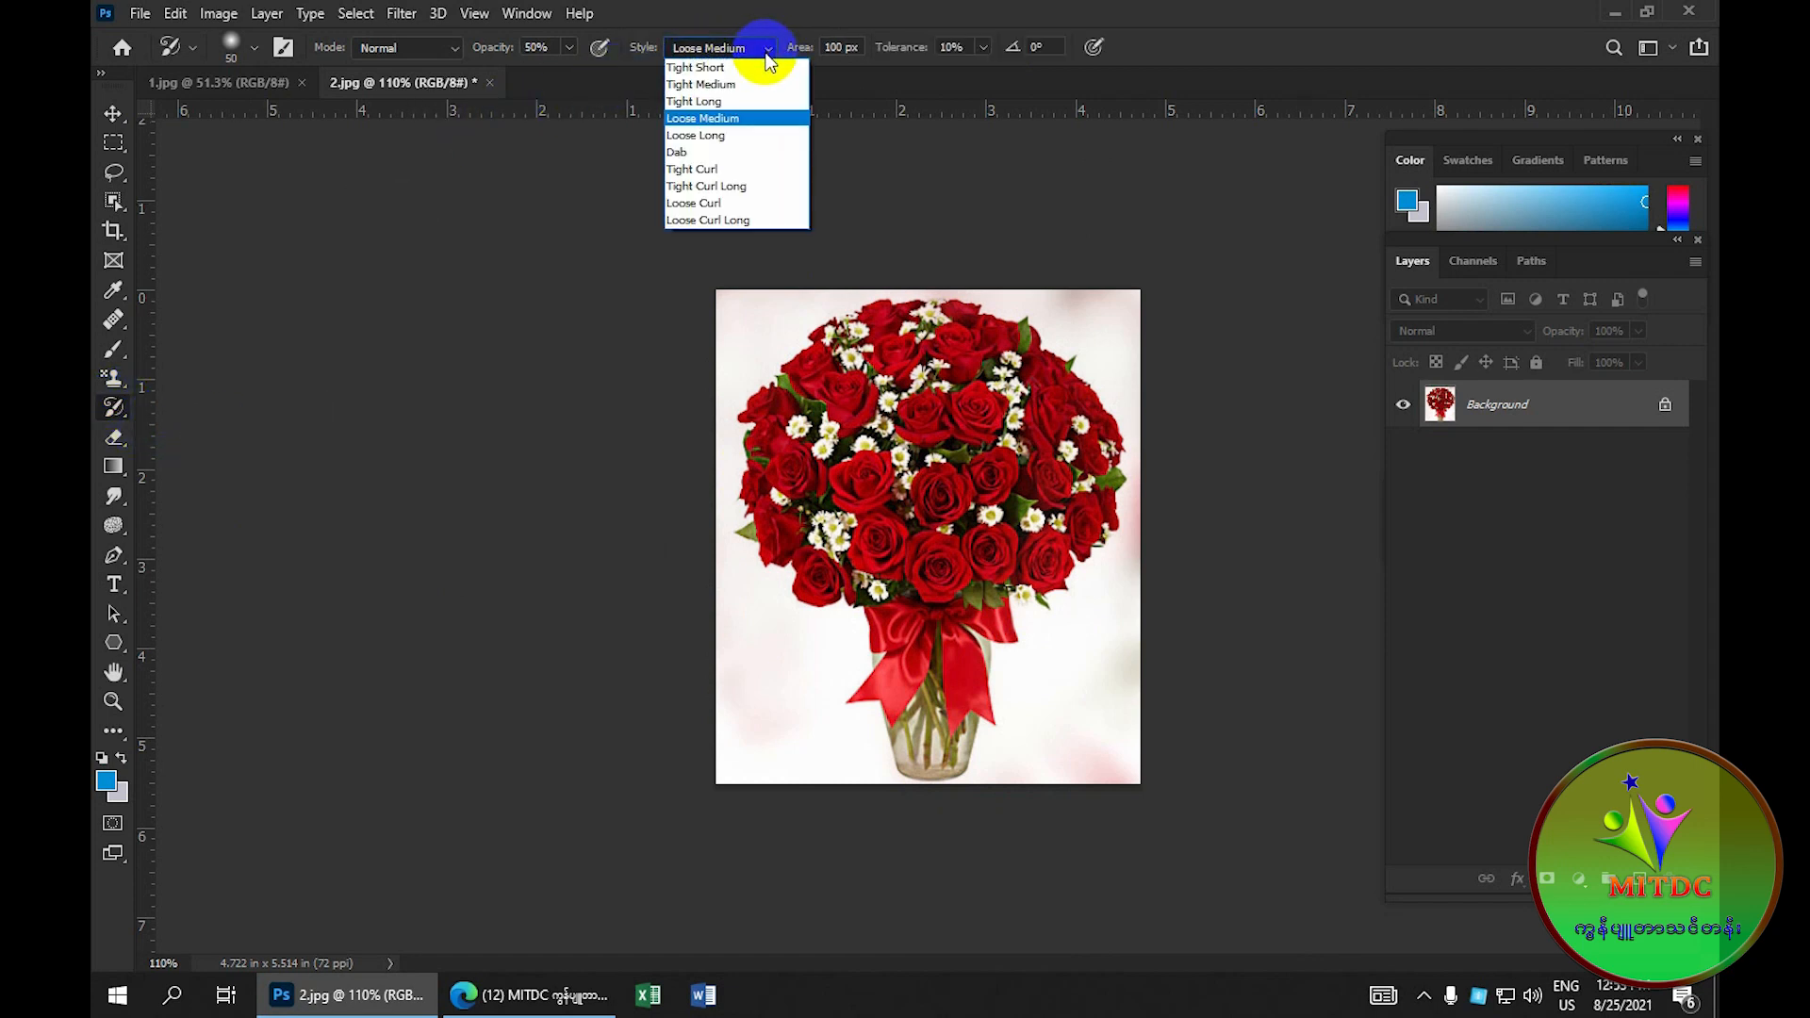
pyautogui.click(762, 220)
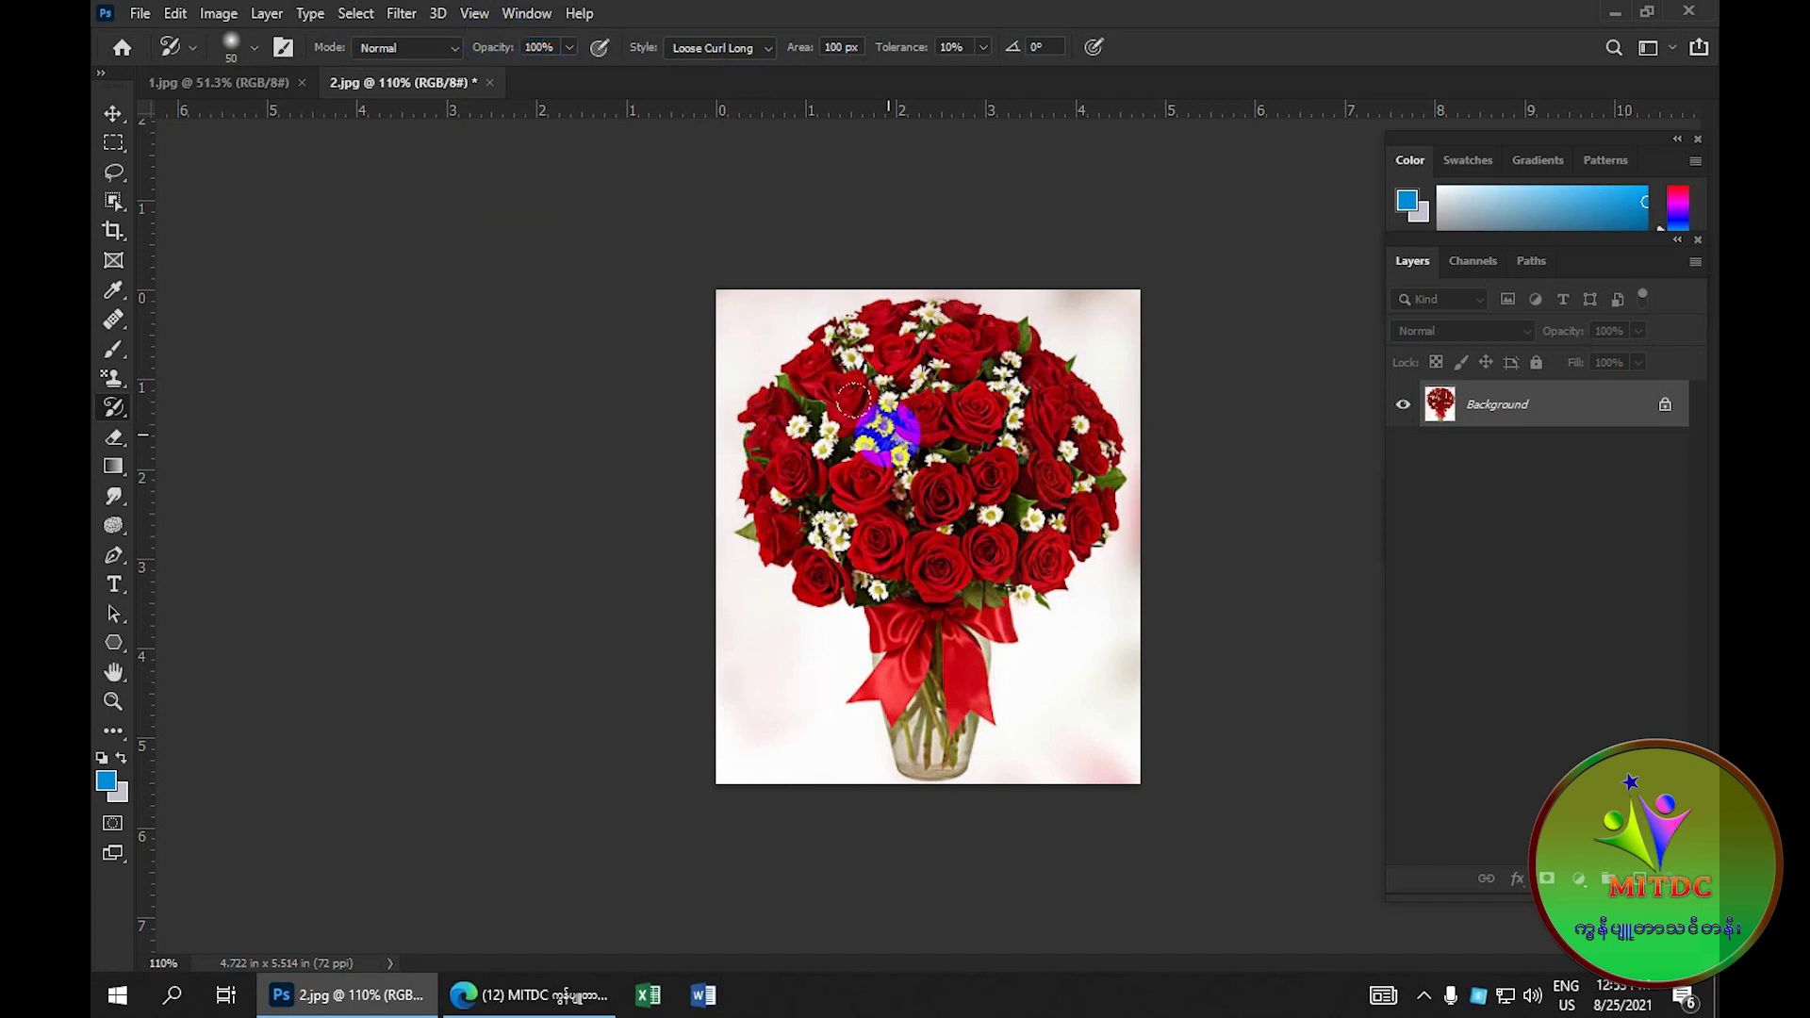
pyautogui.moveTo(889, 403)
pyautogui.mouseDown()
pyautogui.moveTo(884, 518)
pyautogui.moveTo(858, 564)
pyautogui.moveTo(904, 602)
pyautogui.moveTo(928, 472)
pyautogui.moveTo(961, 433)
pyautogui.moveTo(649, 600)
pyautogui.moveTo(890, 676)
pyautogui.moveTo(761, 669)
pyautogui.moveTo(791, 500)
pyautogui.moveTo(825, 530)
pyautogui.mouseUp()
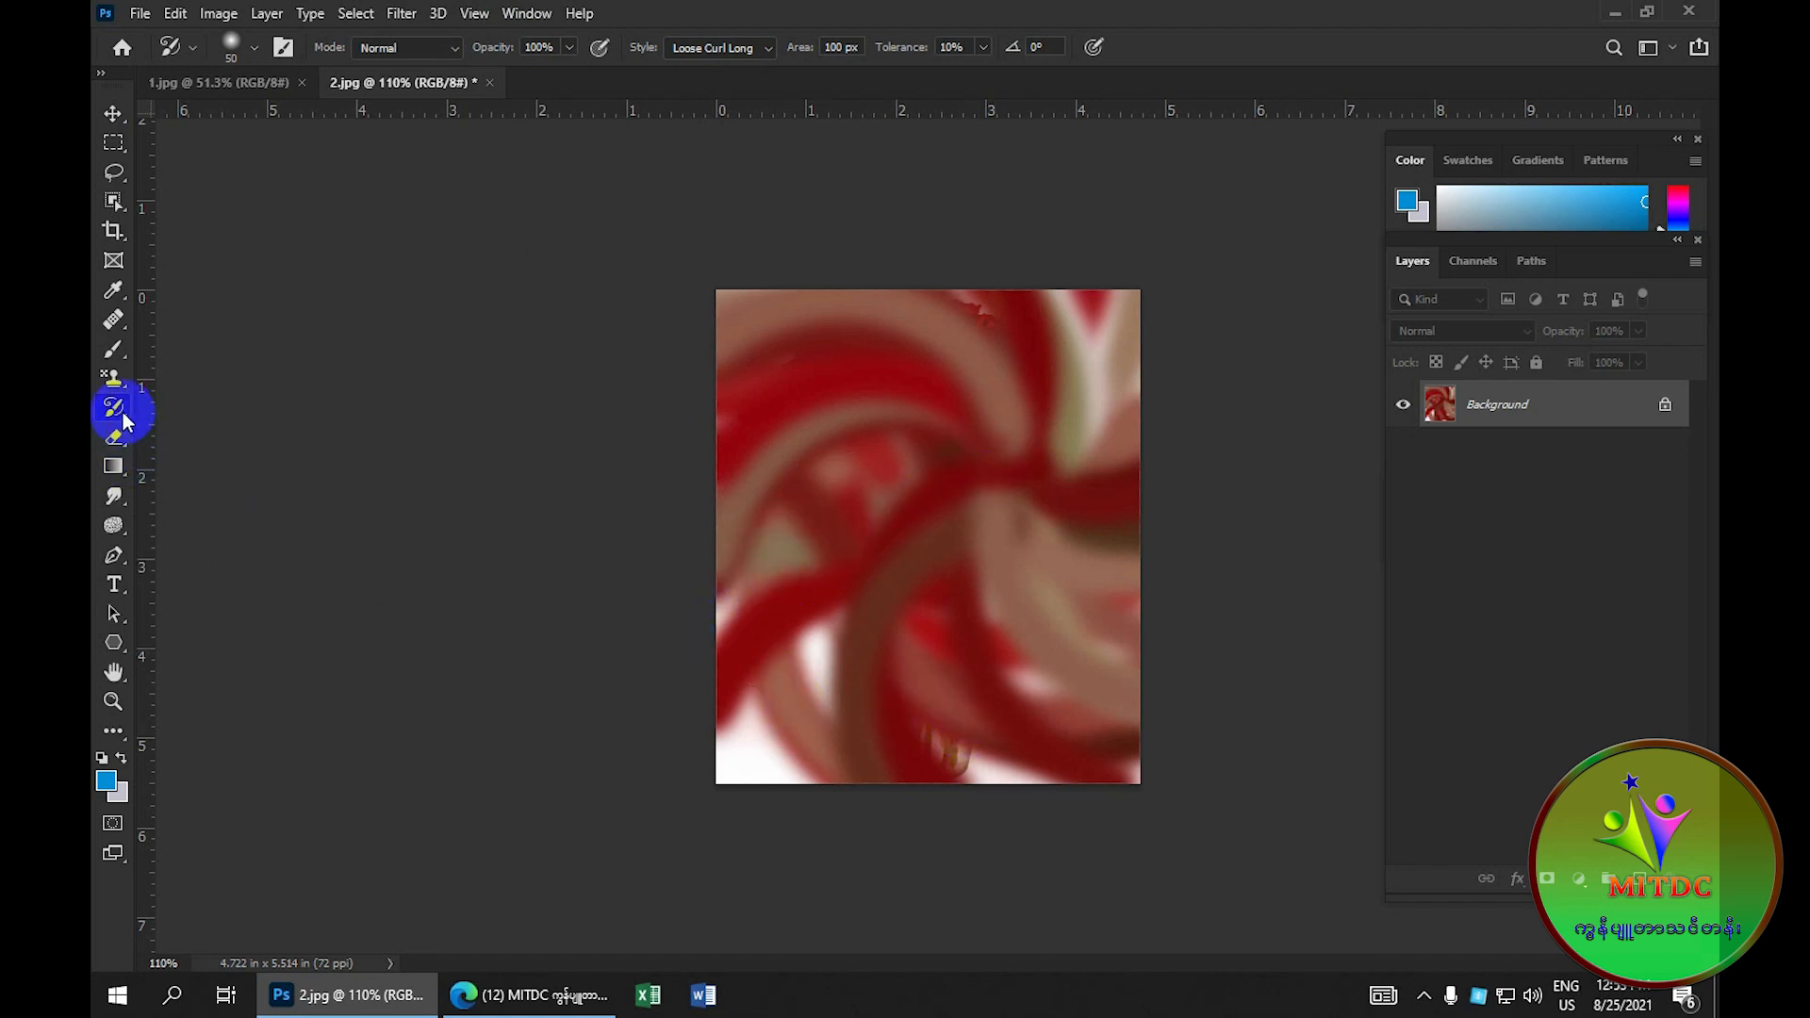
# Step: Switch to the History Brush, revert the image to its original 2.jpg snapshot in the history list, and close the History panel
pyautogui.rightClick(114, 408)
pyautogui.click(247, 411)
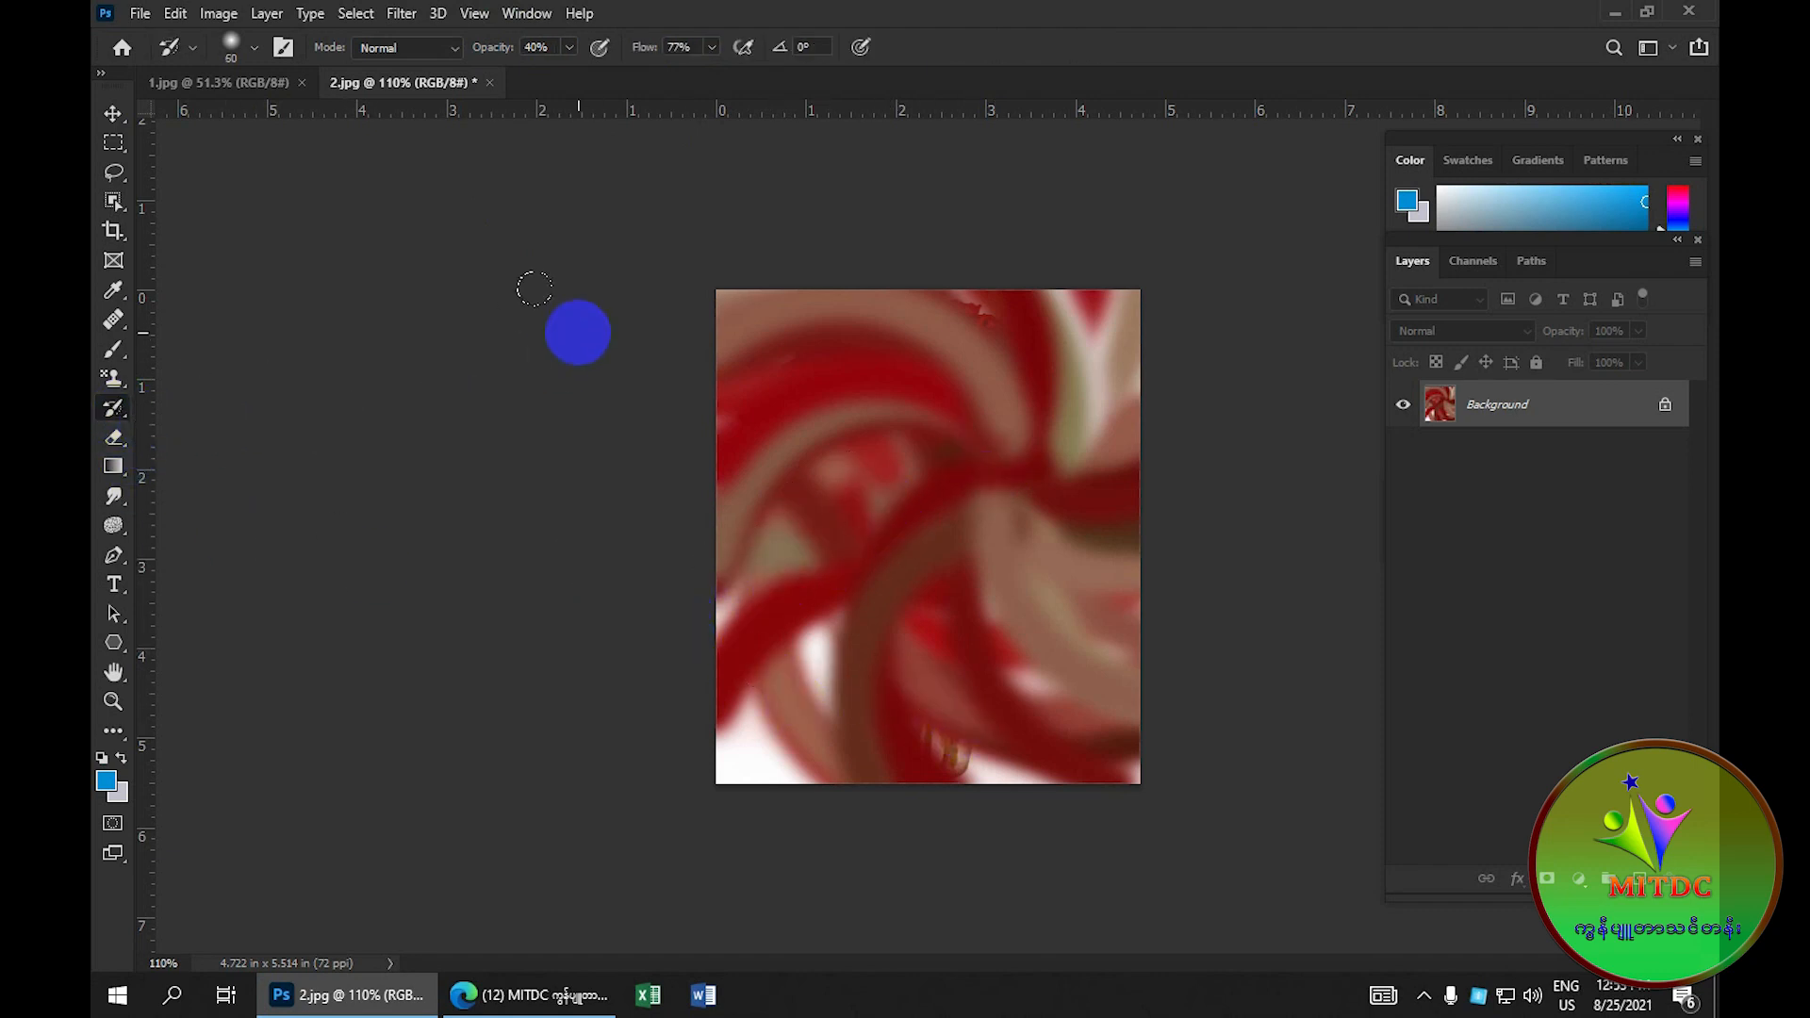
pyautogui.click(533, 19)
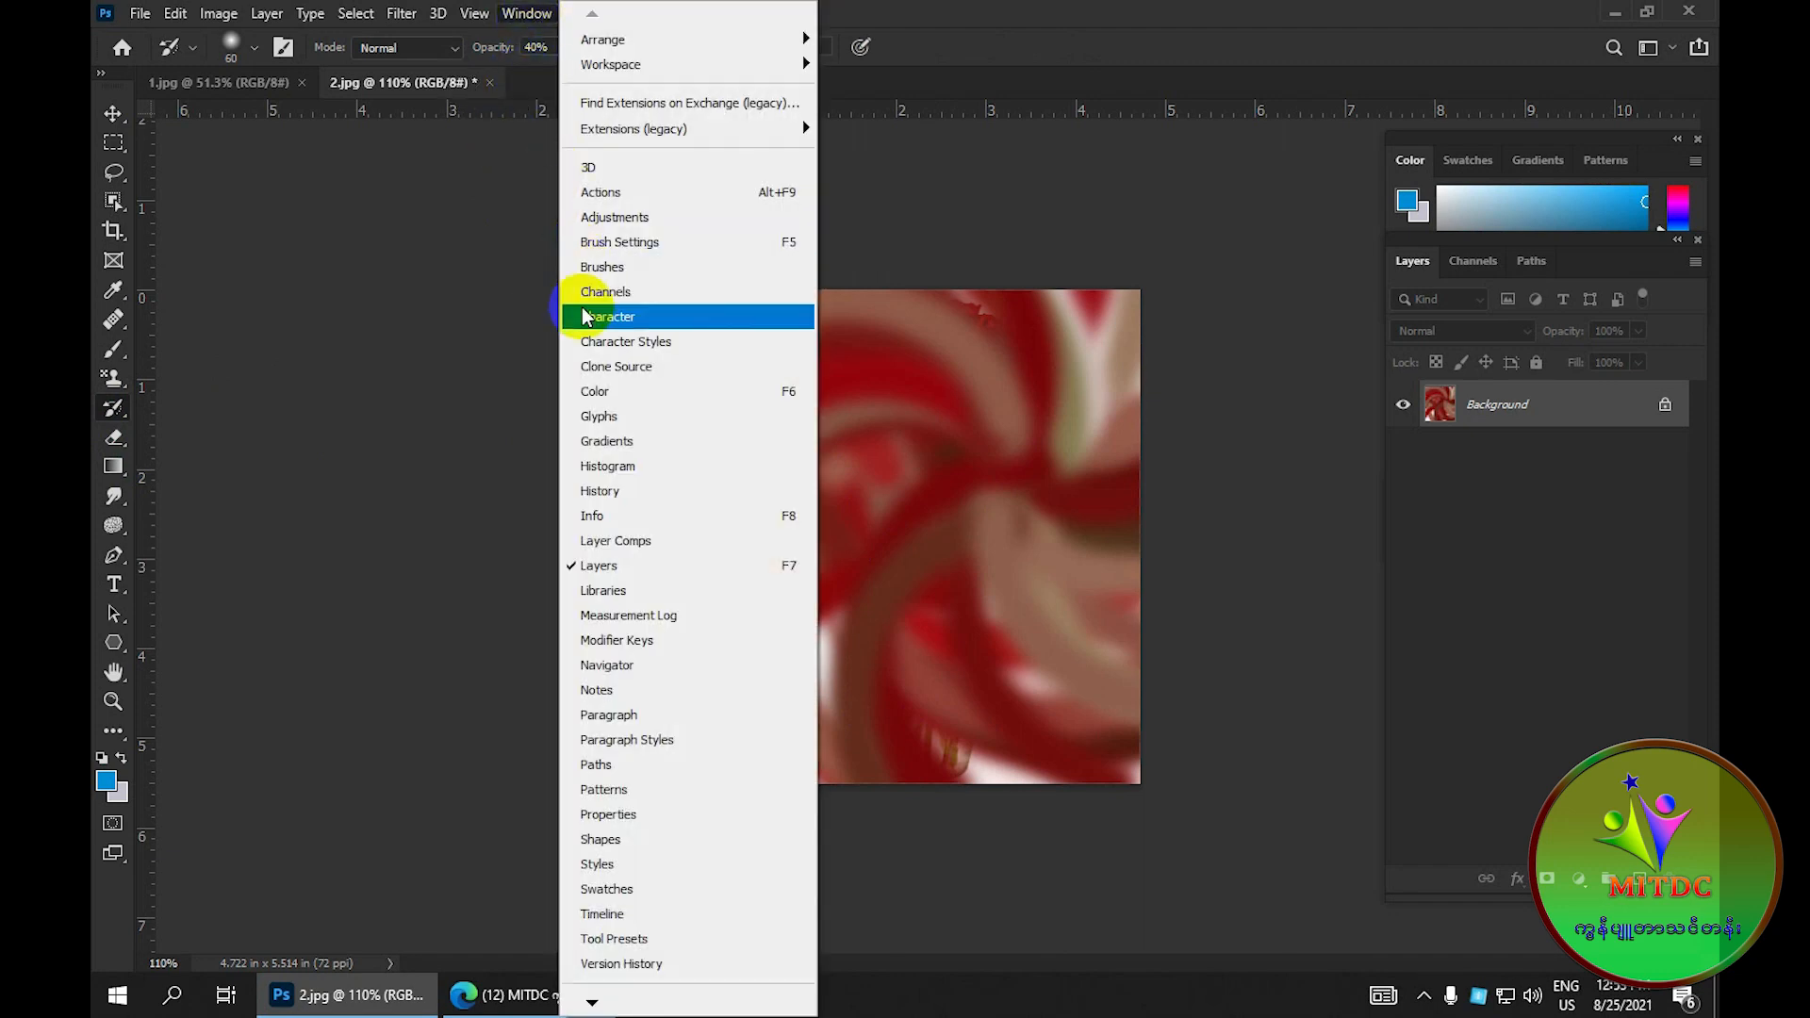
pyautogui.click(638, 492)
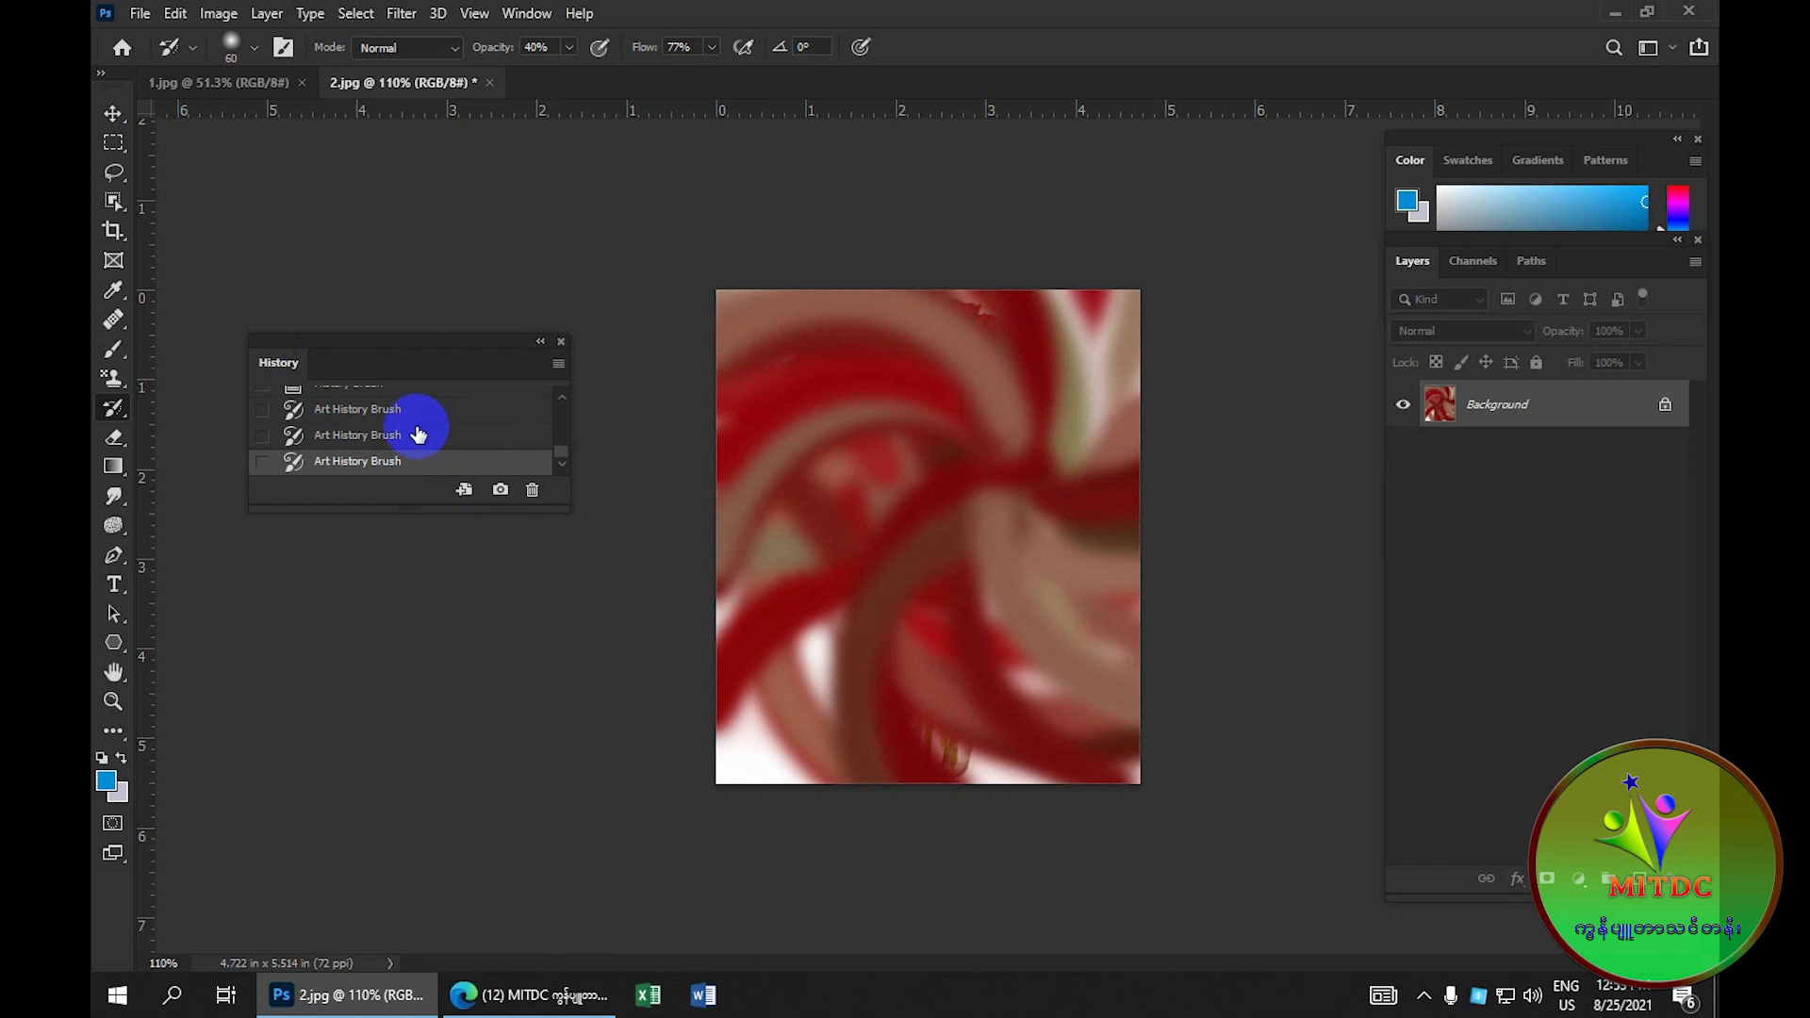
pyautogui.scroll(10, 418, 433)
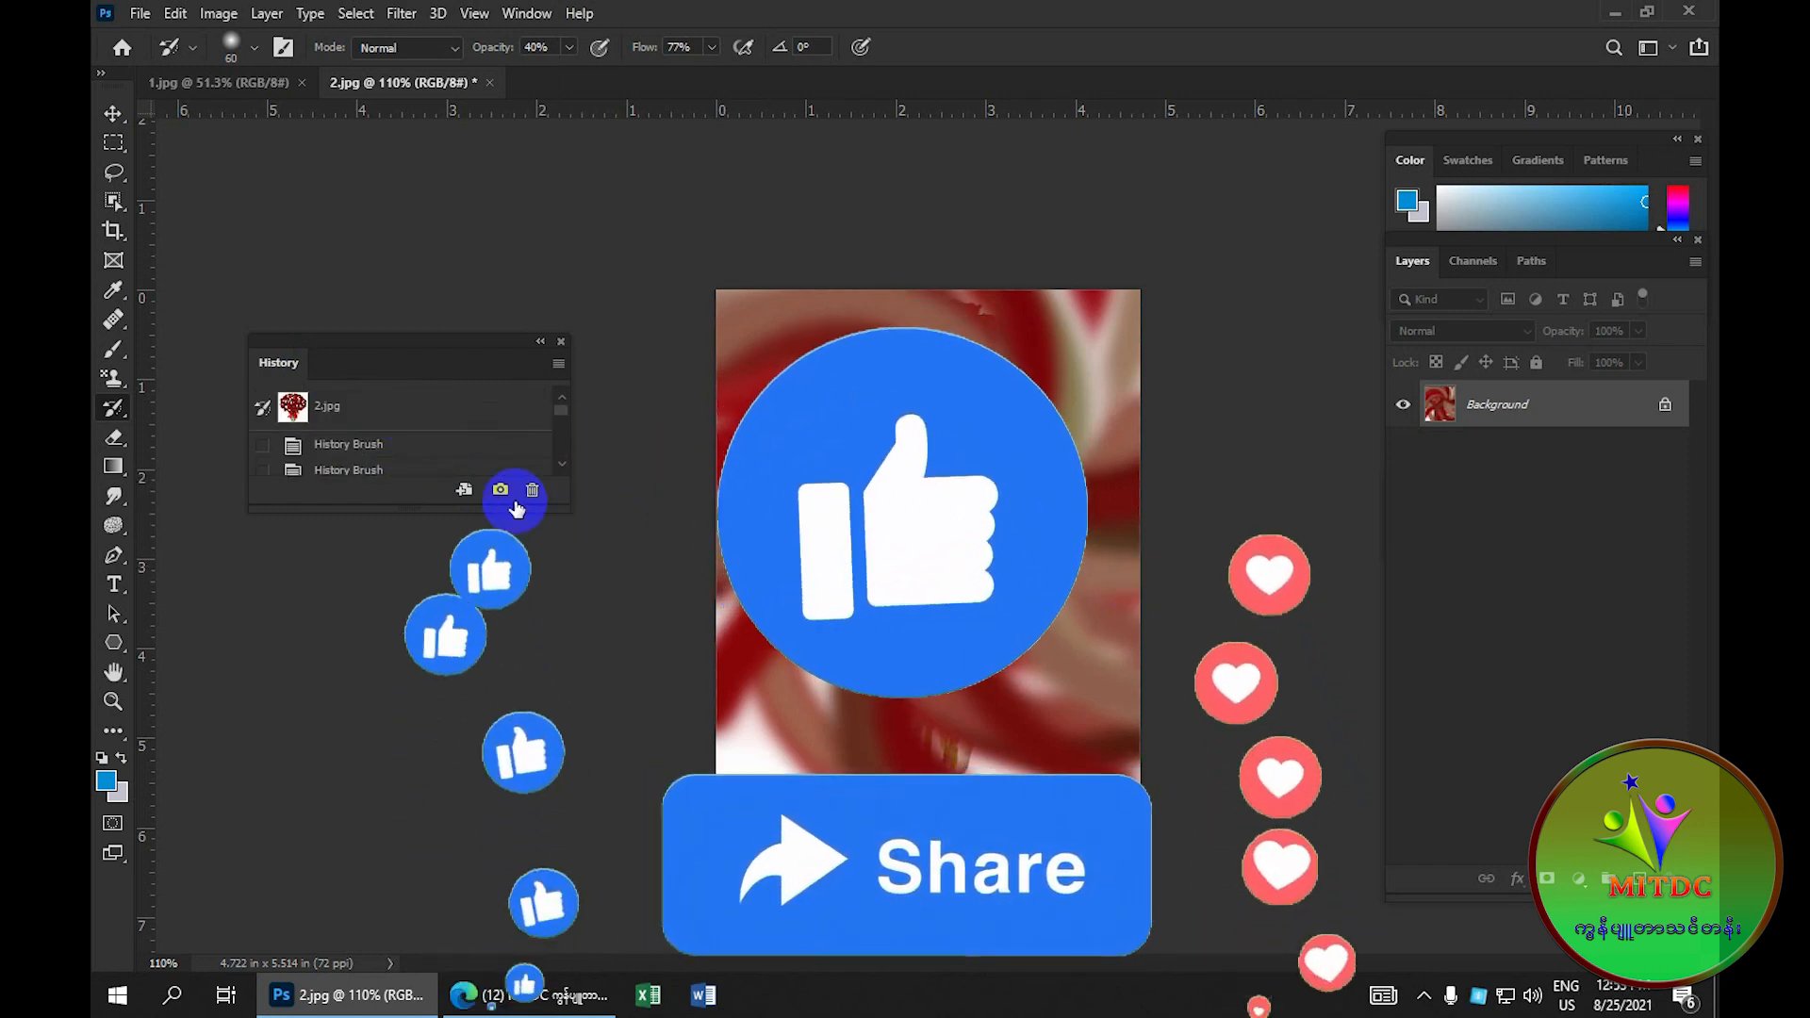
pyautogui.click(321, 416)
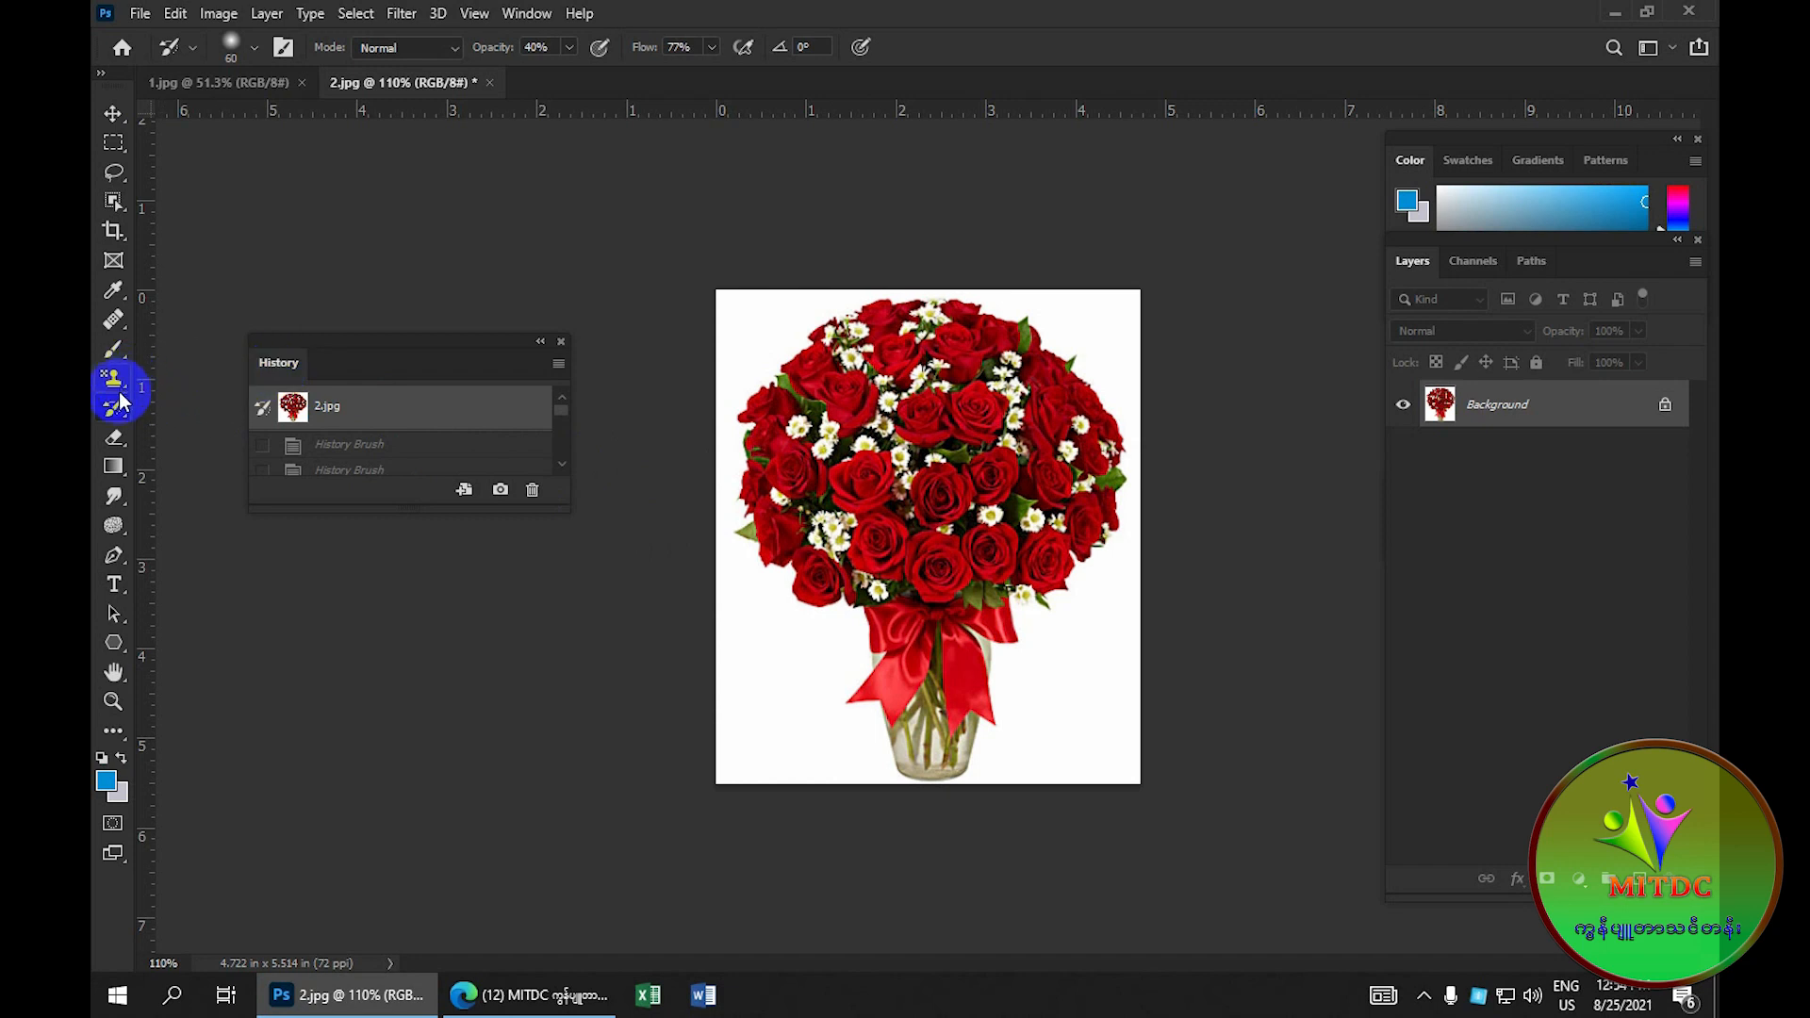
pyautogui.rightClick(121, 412)
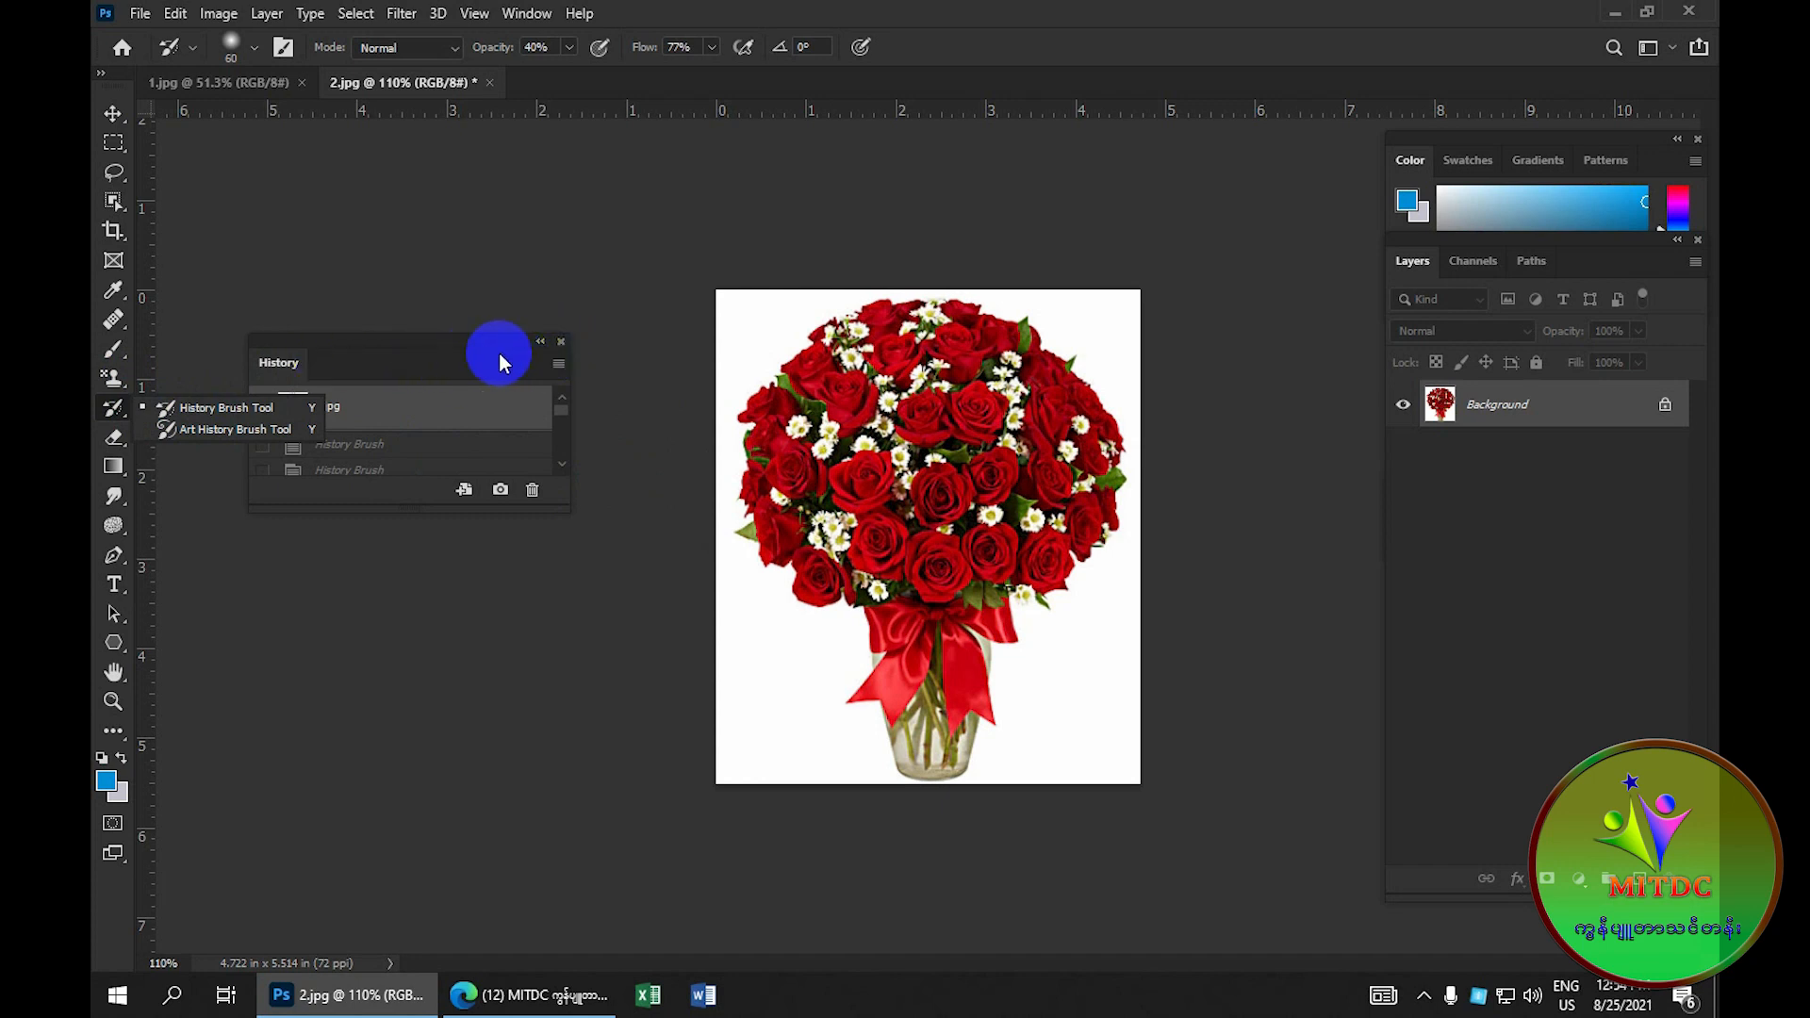
pyautogui.click(560, 343)
pyautogui.click(560, 342)
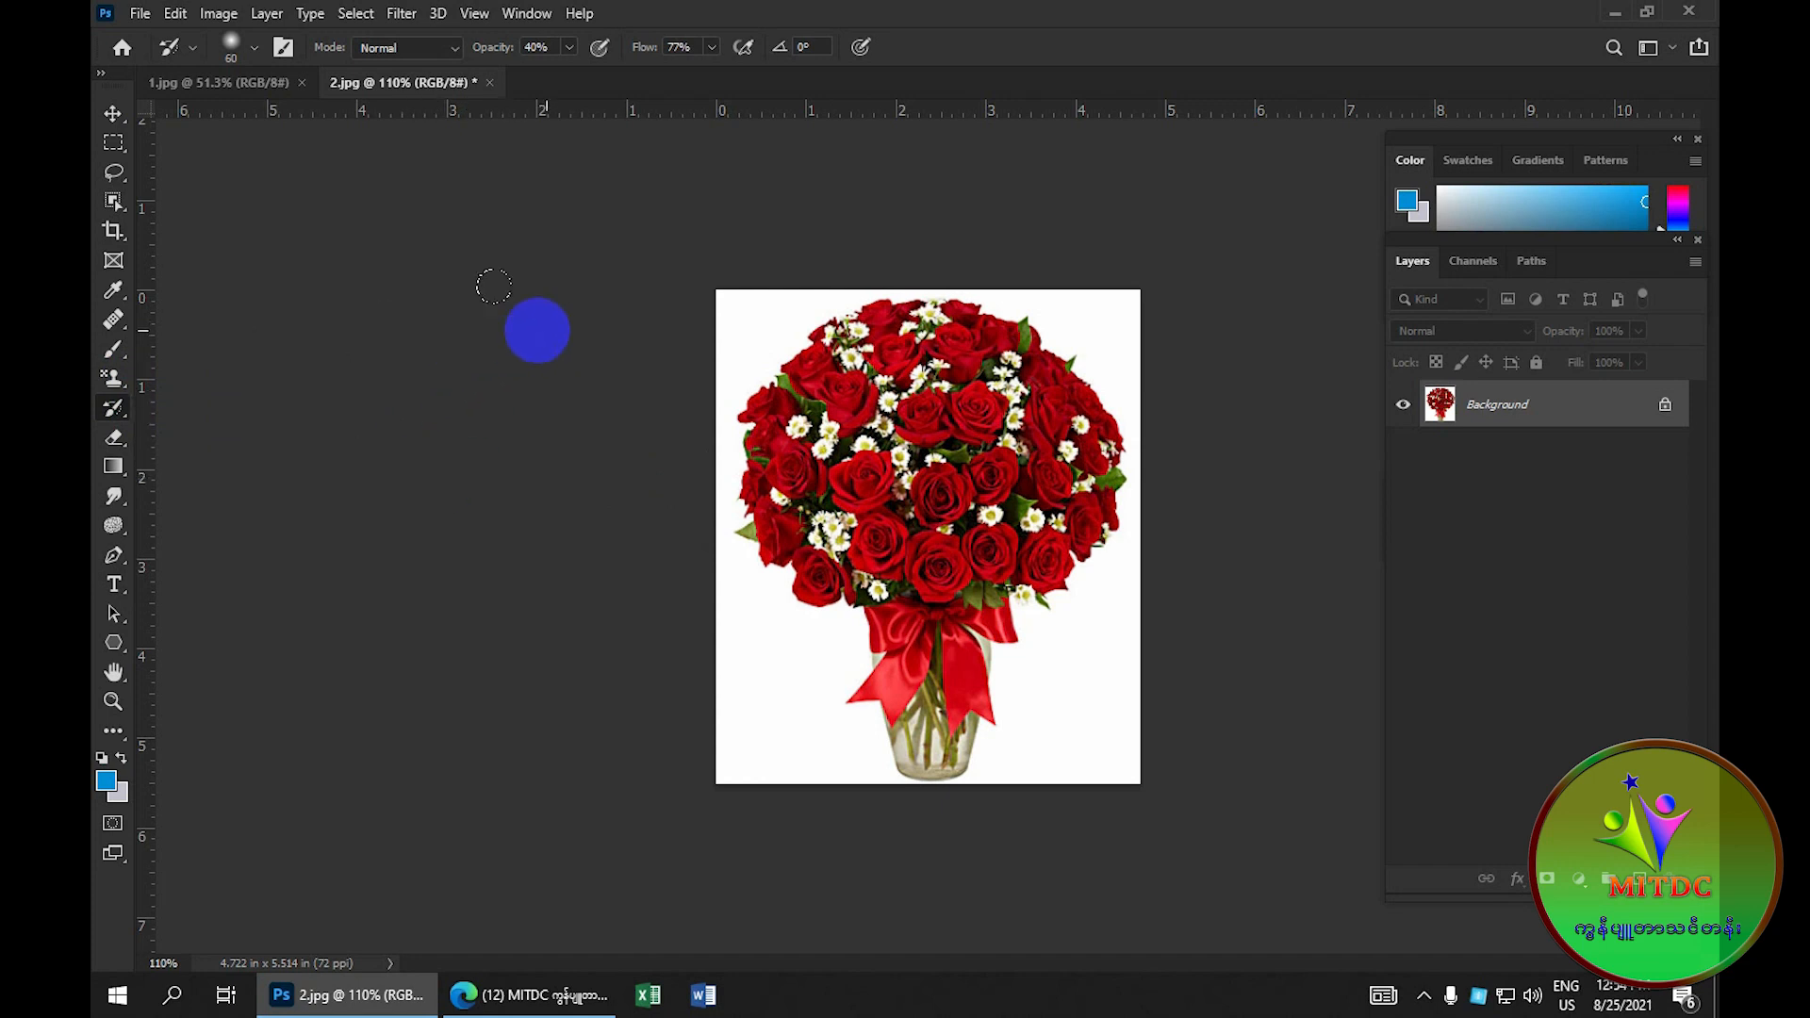
# Step: Switch to the 1.jpg portrait document and minimize the Photoshop window
pyautogui.click(253, 83)
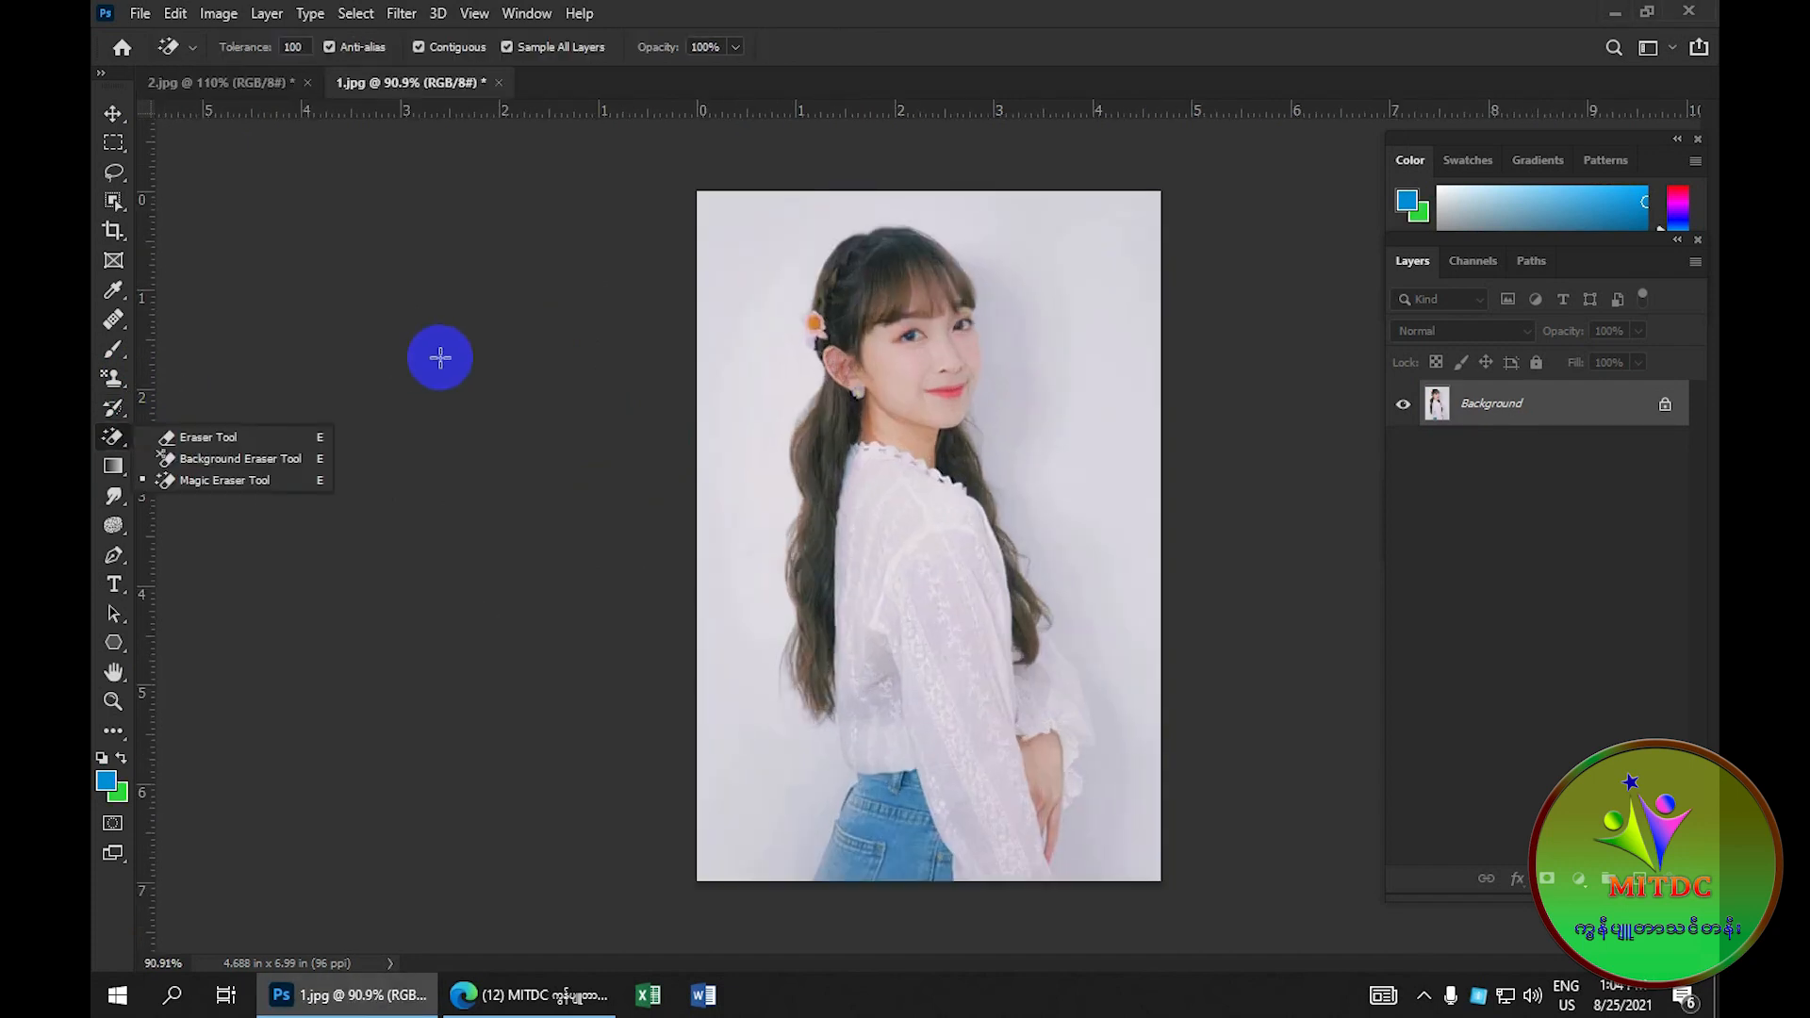
pyautogui.click(440, 357)
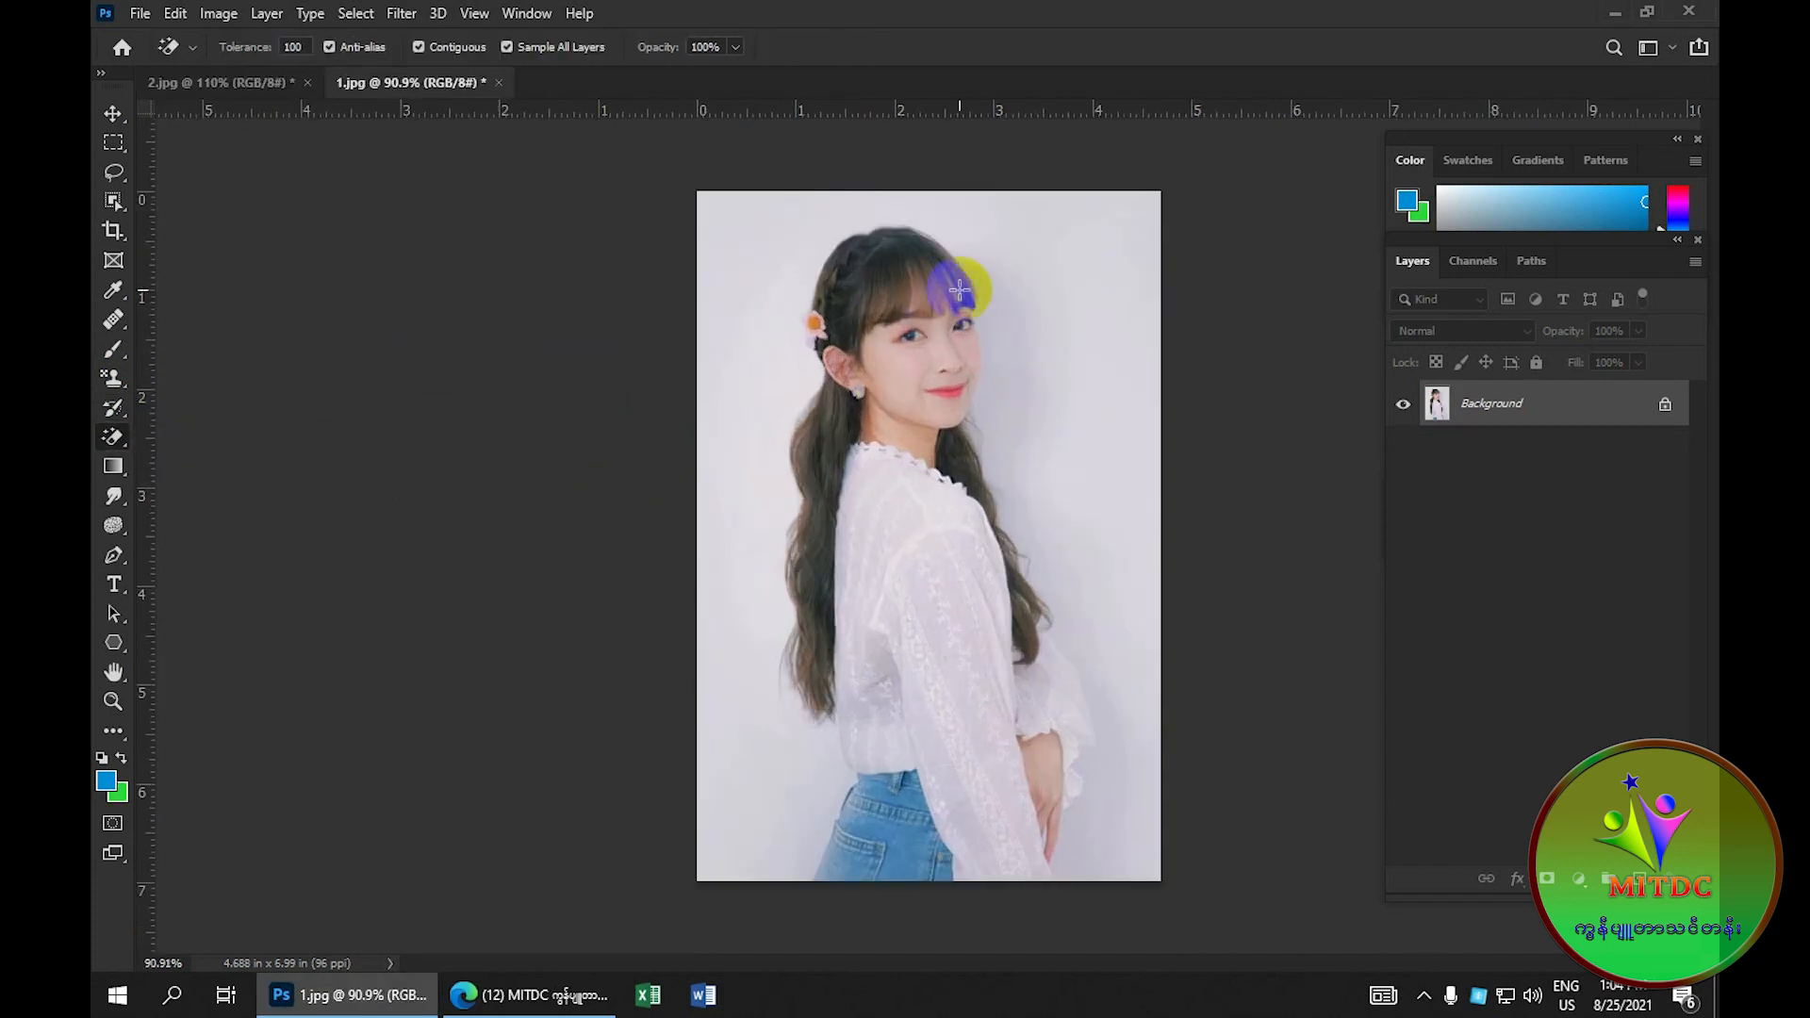
pyautogui.click(1615, 13)
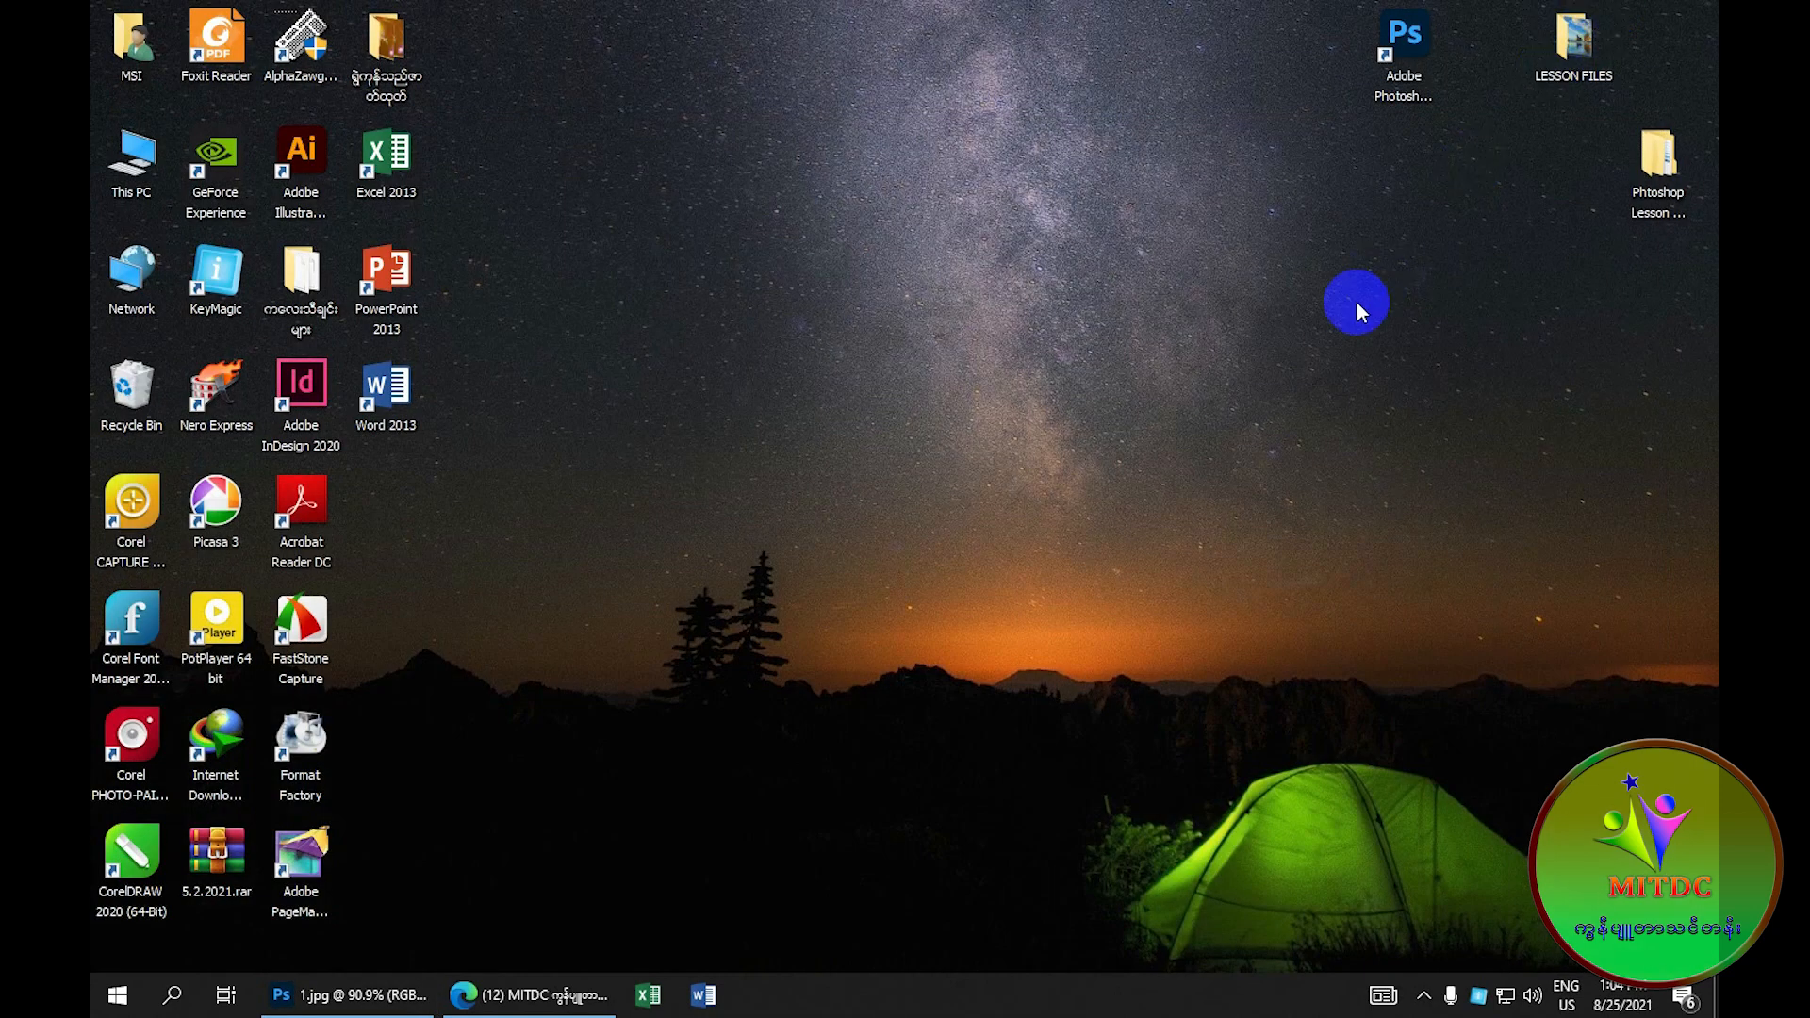